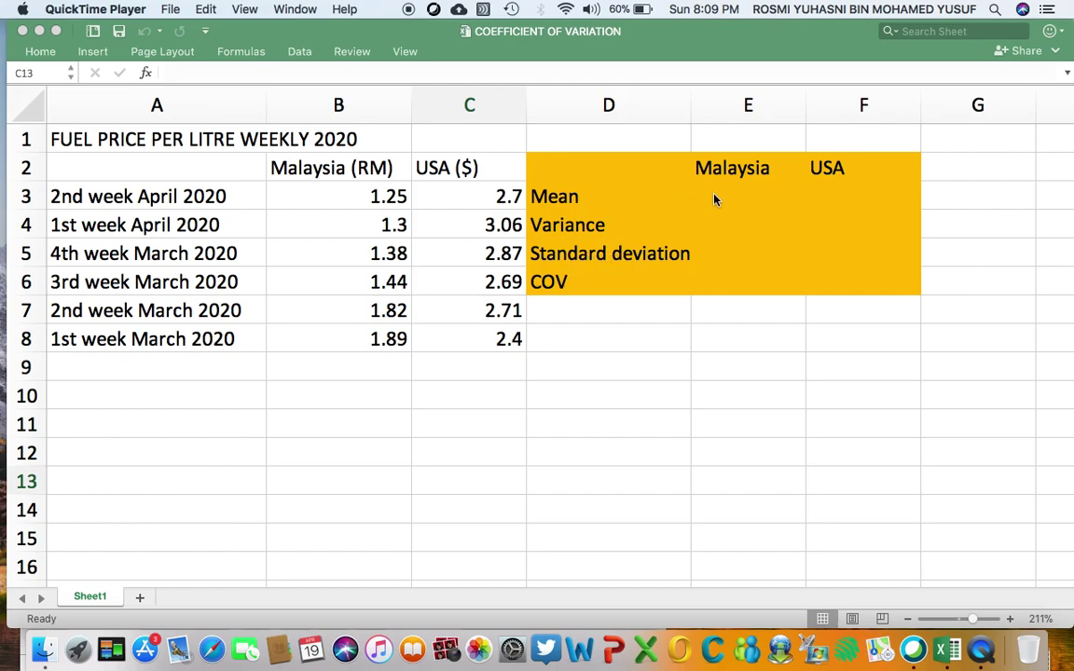
# Calculate the mean Malaysian fuel price in cell E3 with an AVERAGE formula over B3:B8.
pyautogui.click(733, 204)
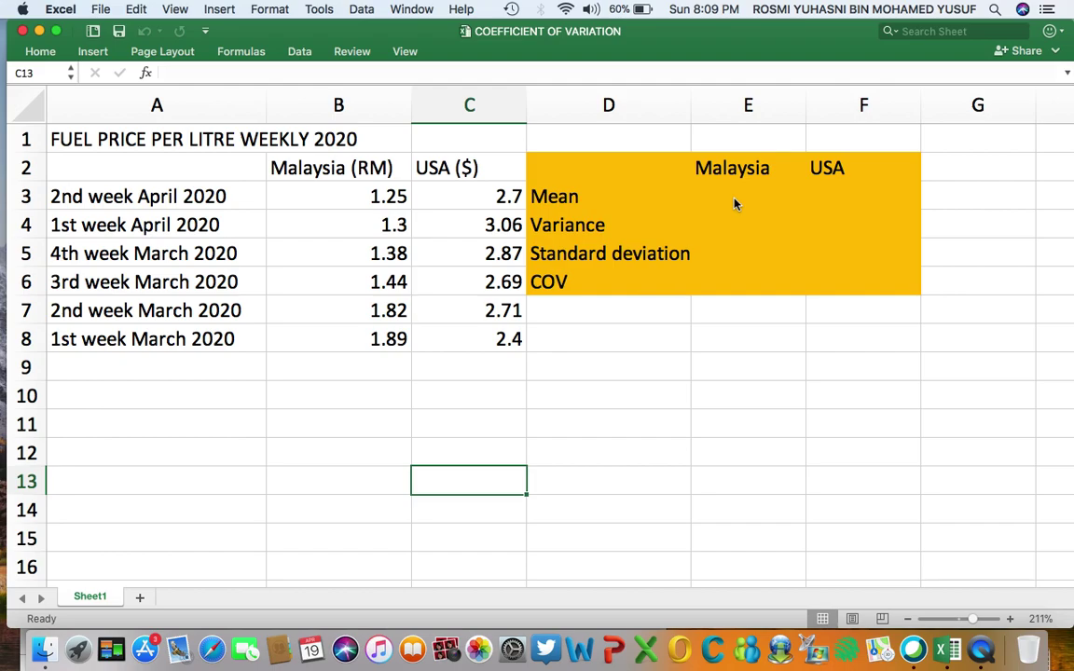
pyautogui.click(733, 204)
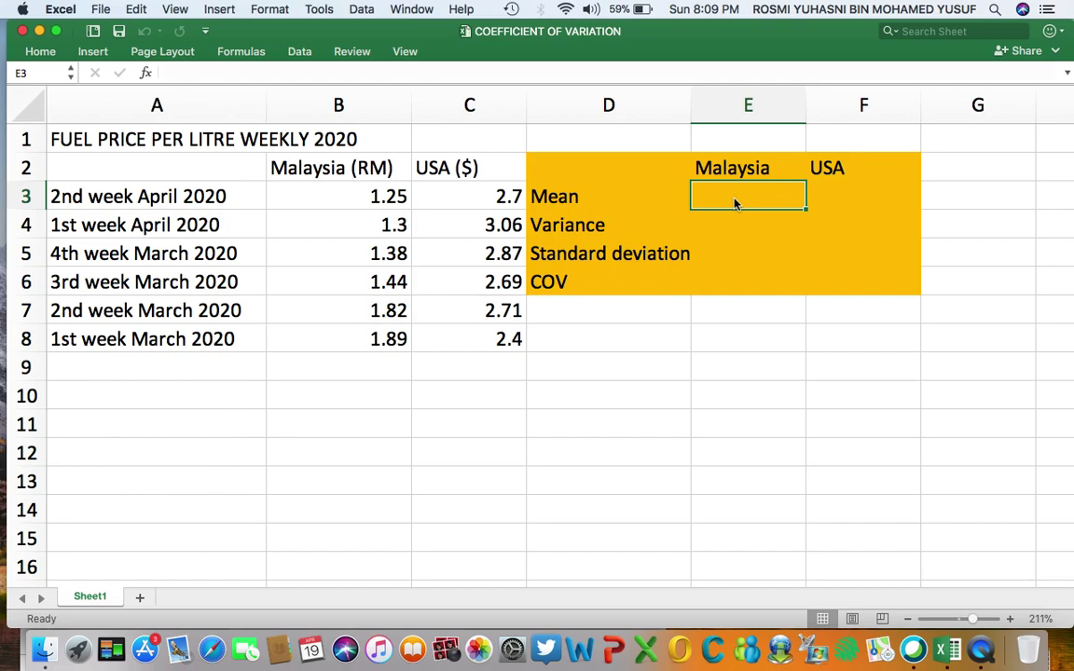
pyautogui.write('=')
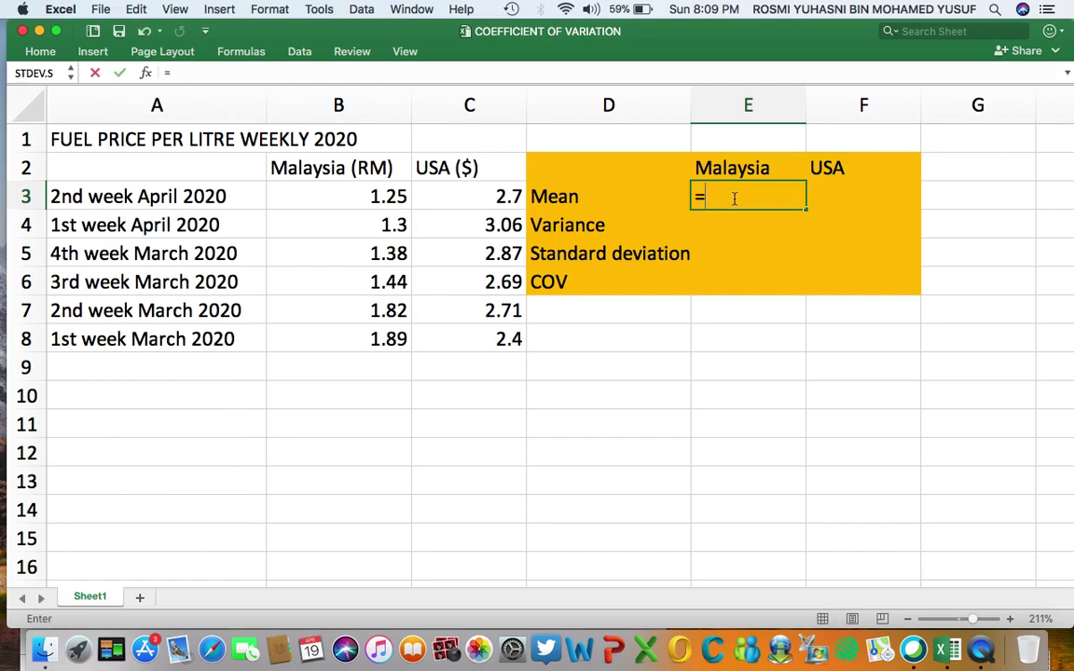
pyautogui.write('AVERAGE')
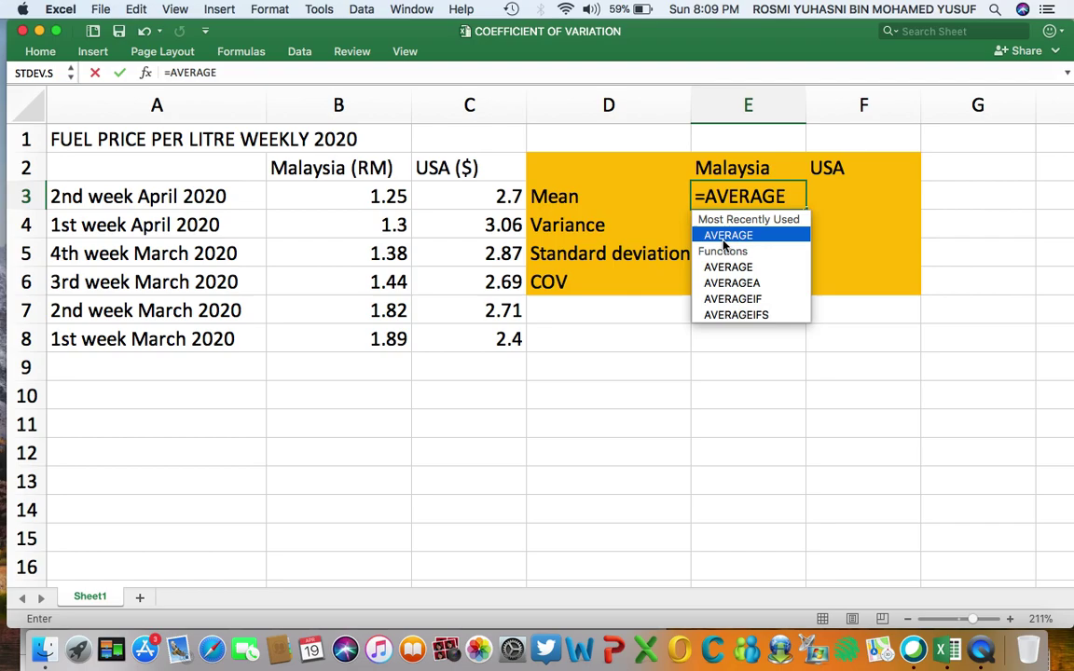
pyautogui.doubleClick(721, 235)
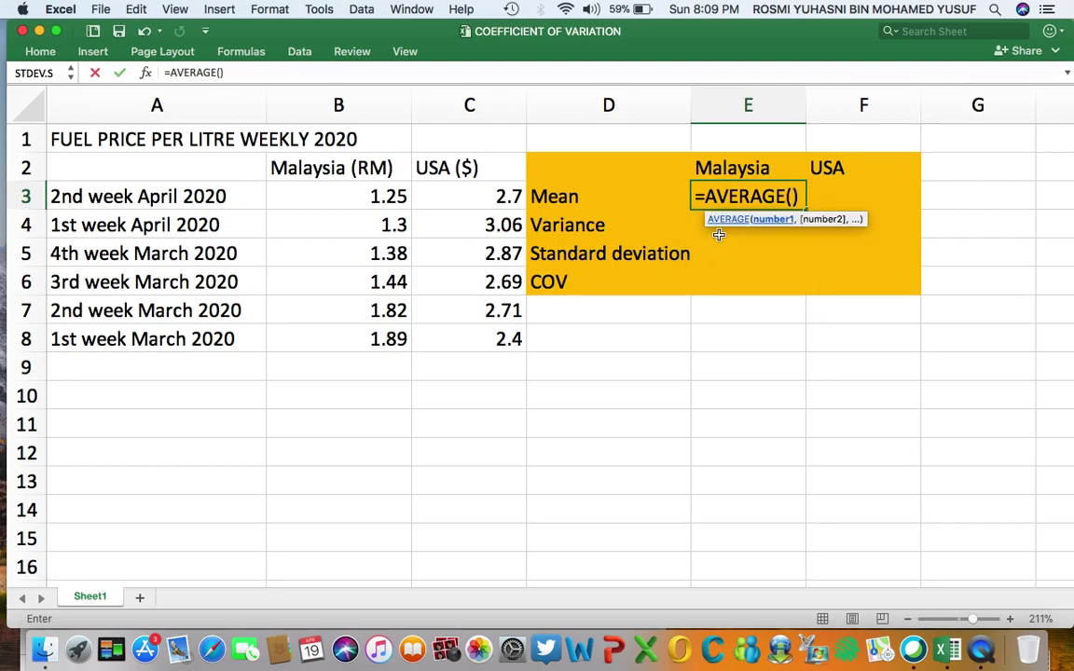
pyautogui.click(340, 196)
pyautogui.moveTo(339, 196); pyautogui.dragTo(339, 333)
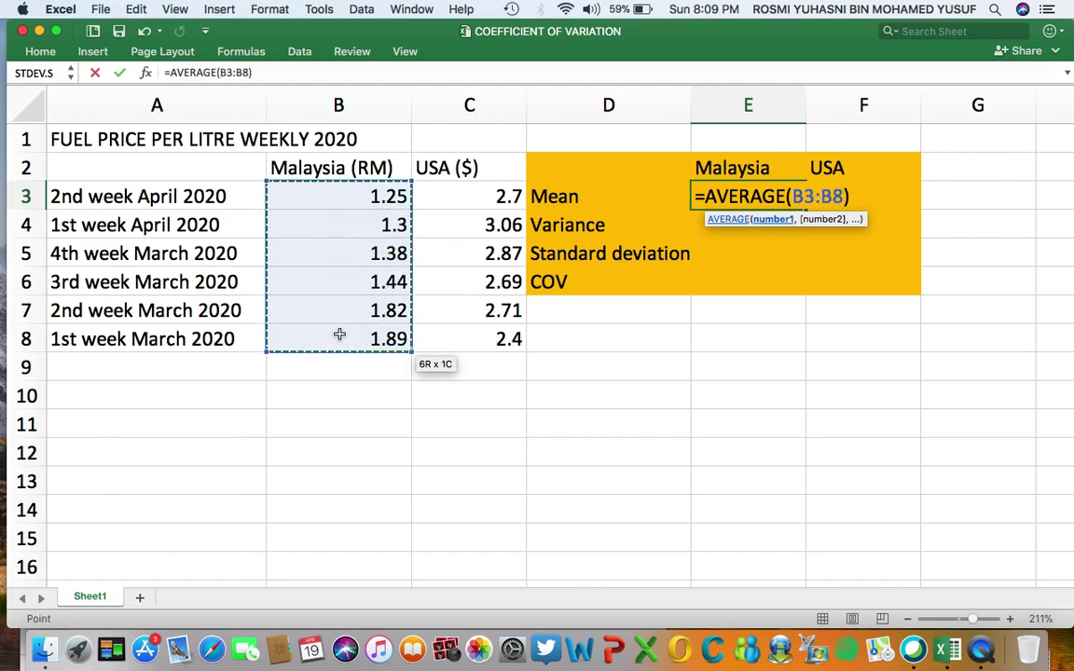
pyautogui.press('Return')
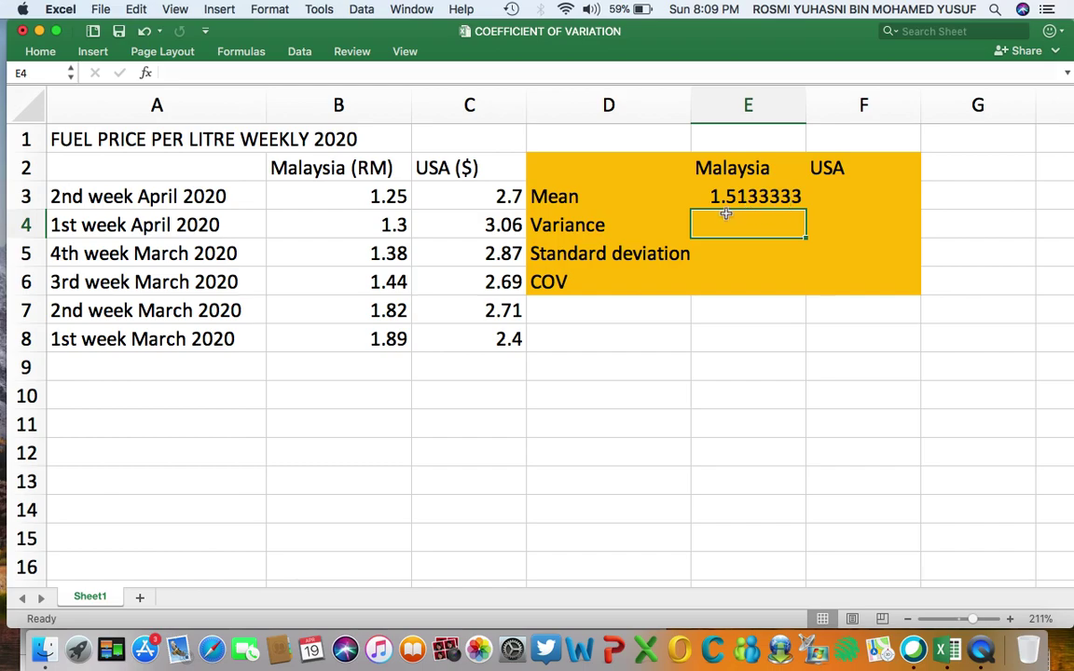
# Calculate the mean USA fuel price in cell F3 with an AVERAGE formula over C3:C8.
pyautogui.click(850, 195)
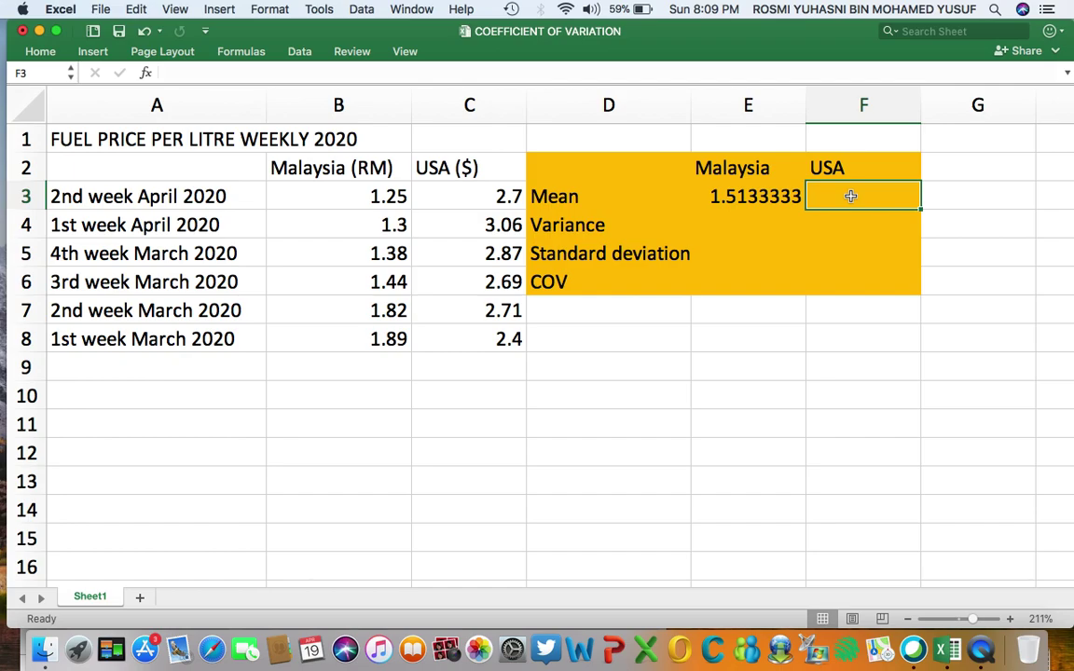
pyautogui.write('=')
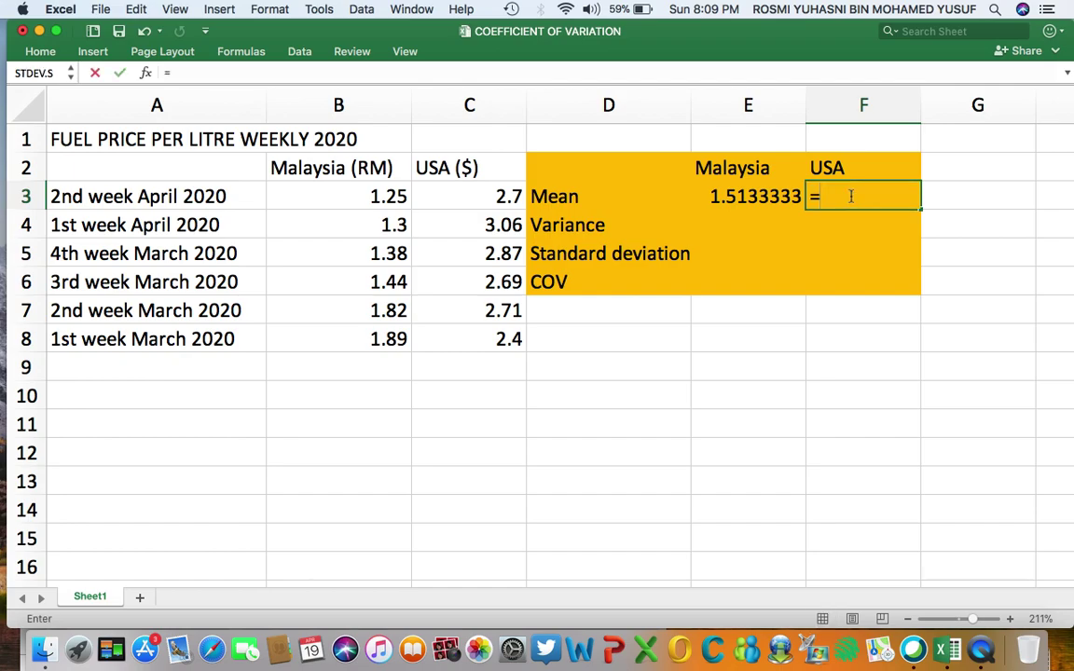
pyautogui.write('AVERAGE')
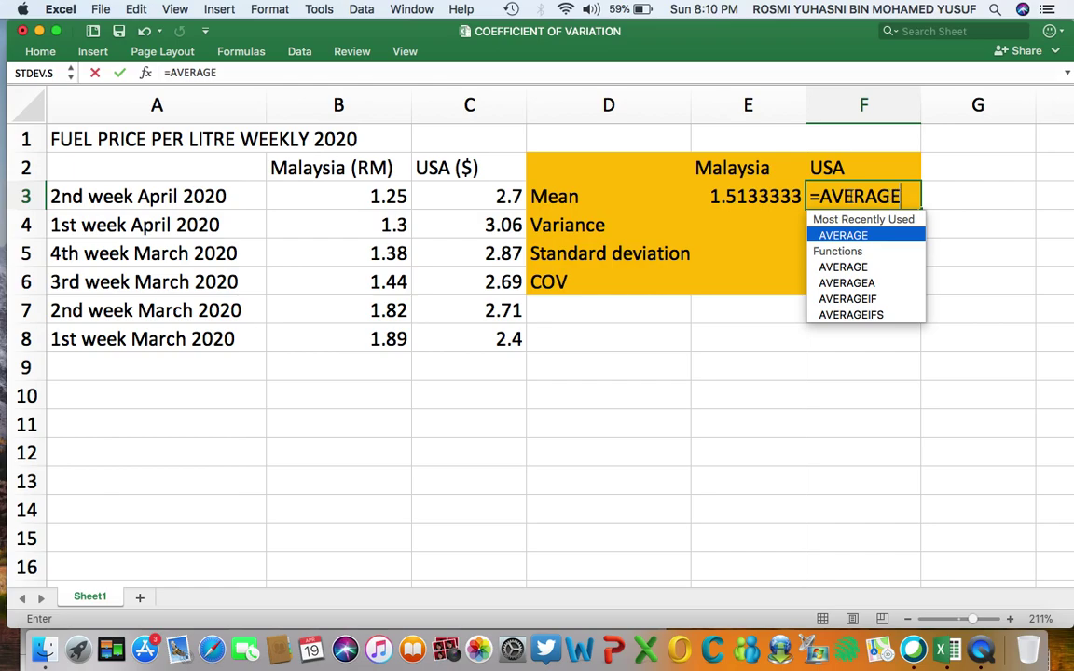
pyautogui.doubleClick(839, 268)
pyautogui.moveTo(470, 198); pyautogui.dragTo(476, 338)
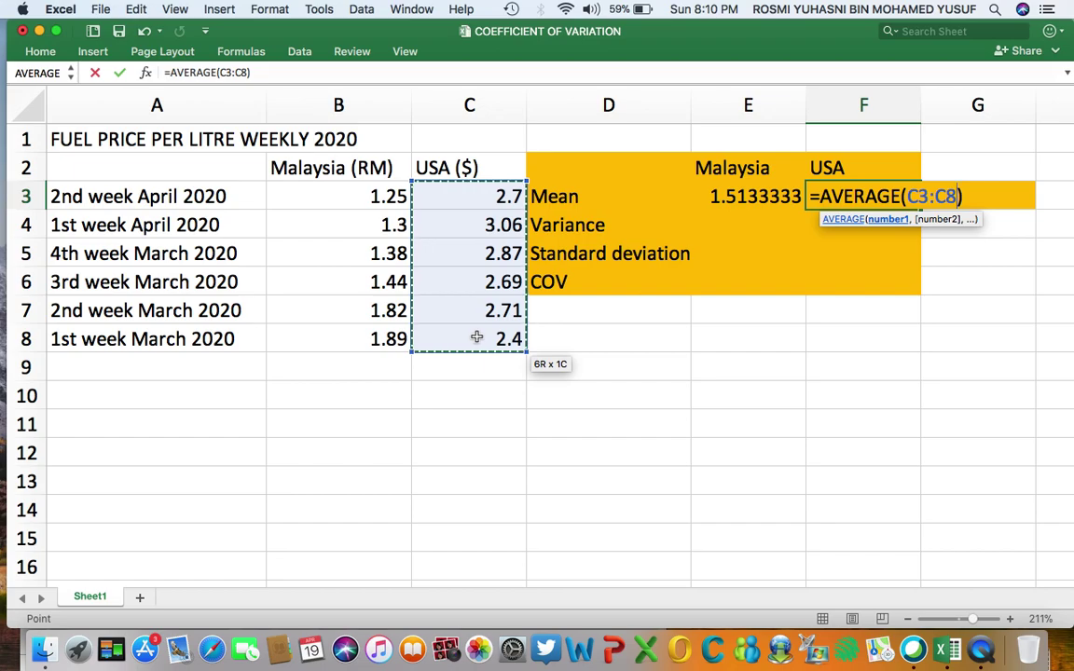
pyautogui.press('Return')
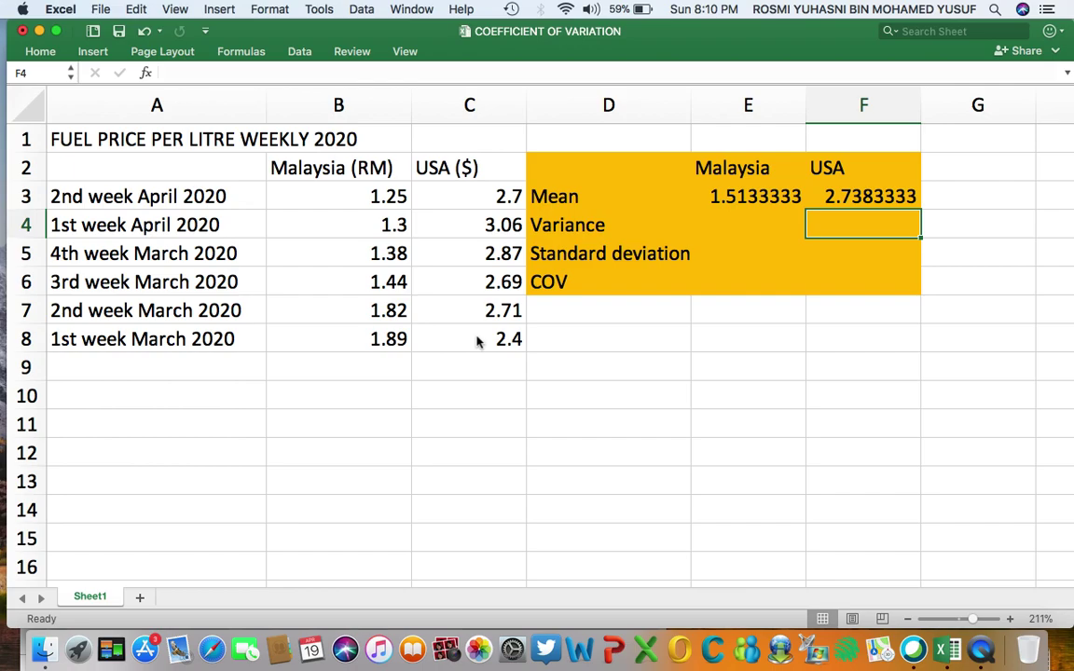
# Calculate the sample variance of the Malaysian prices in cell E4 with VAR.S over B3:B8.
pyautogui.click(729, 218)
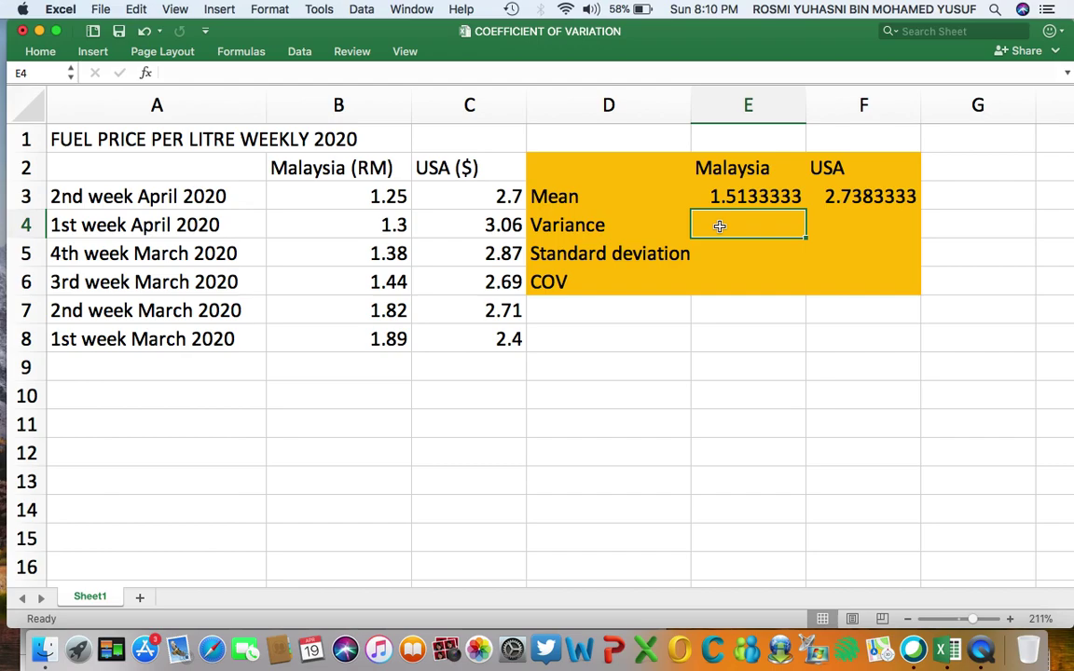
pyautogui.write('=VAR')
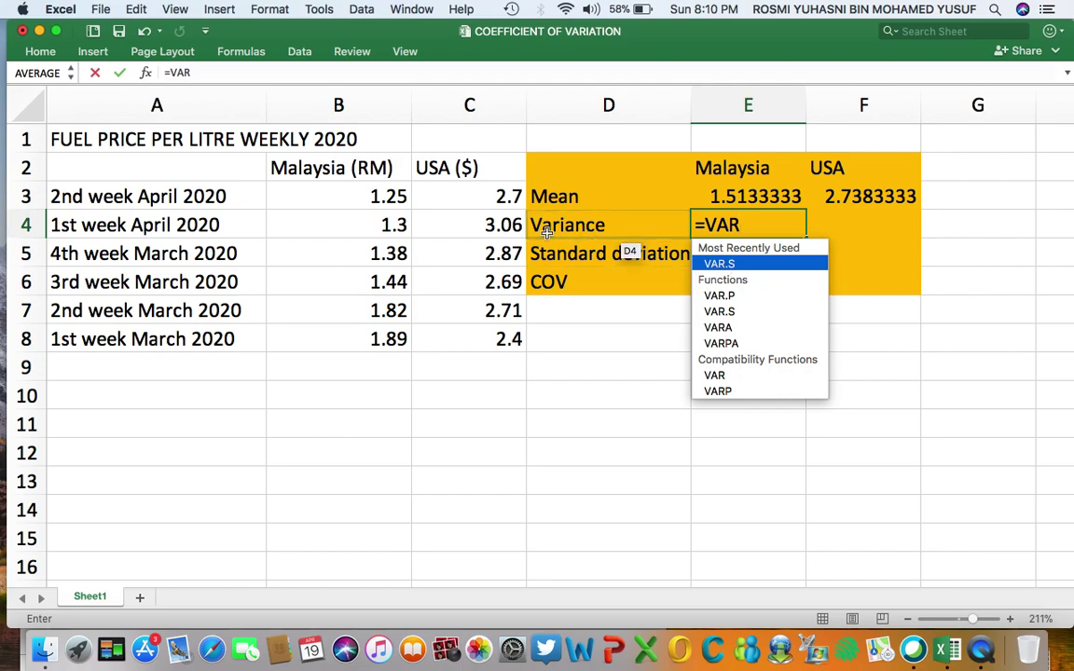
pyautogui.doubleClick(733, 267)
pyautogui.moveTo(354, 197); pyautogui.dragTo(358, 342)
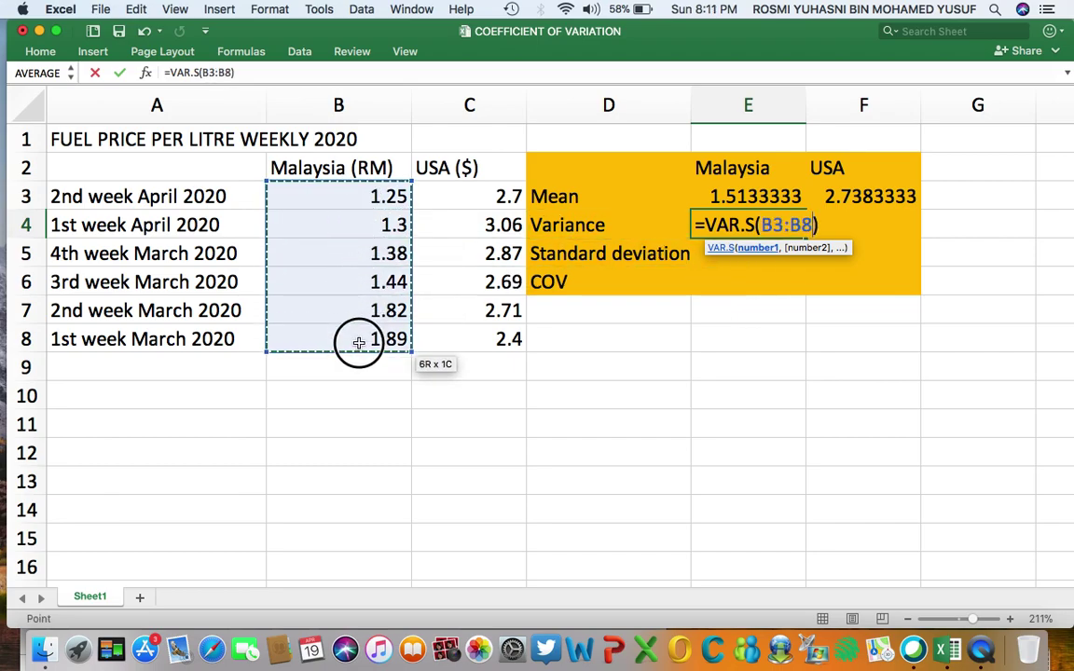
pyautogui.press('Return')
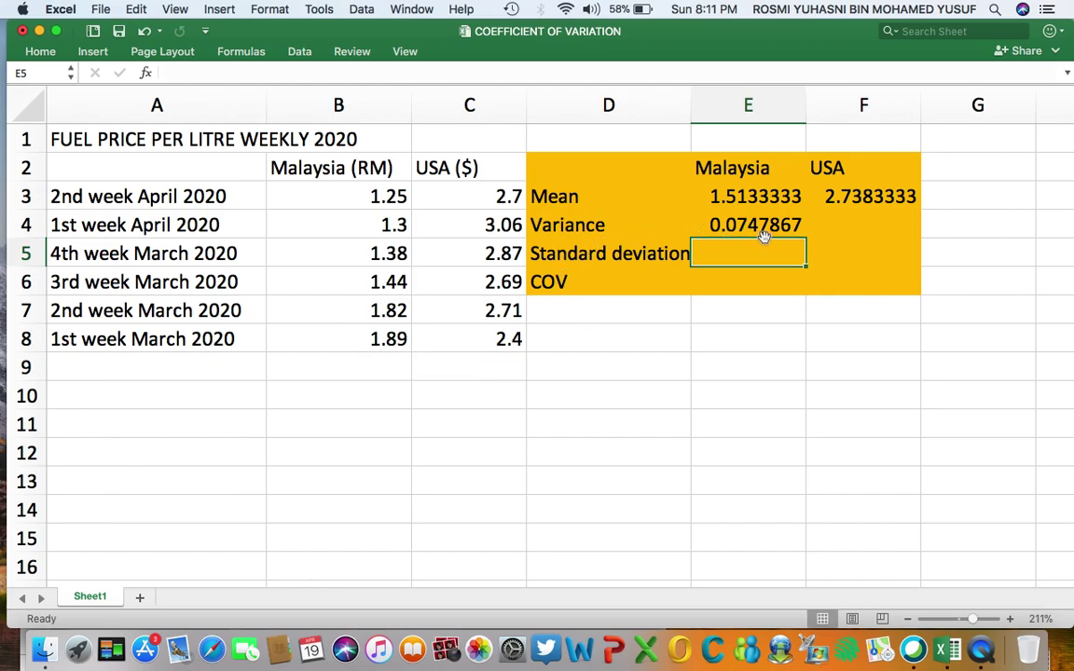
# Calculate the sample variance of the USA prices in cell F4 with VAR.S over C3:C8.
pyautogui.click(848, 225)
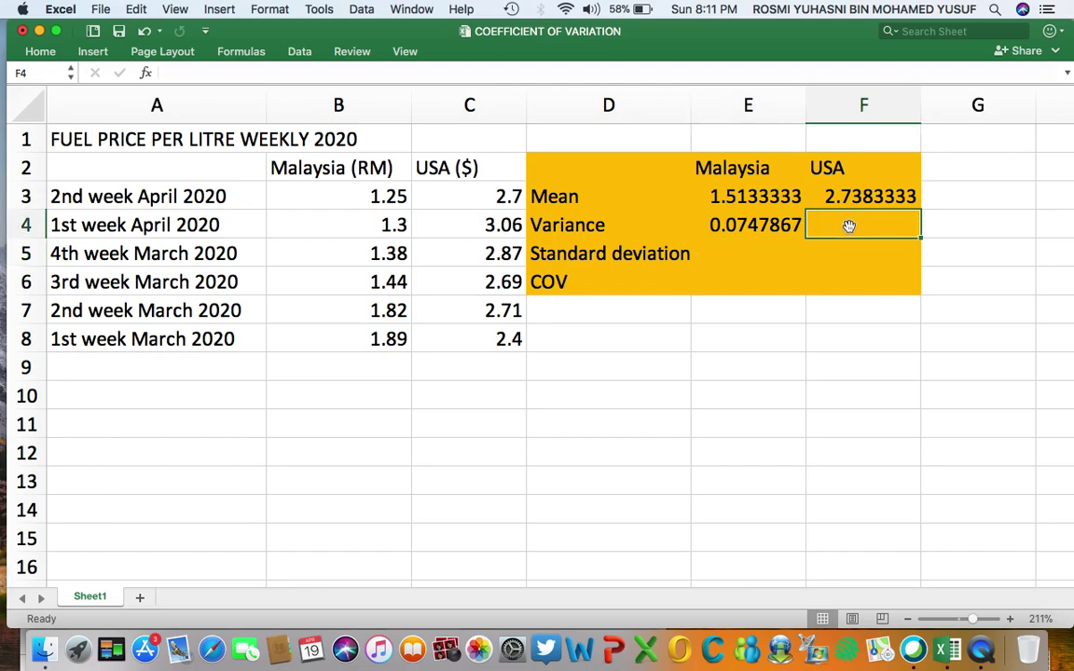
pyautogui.write('=')
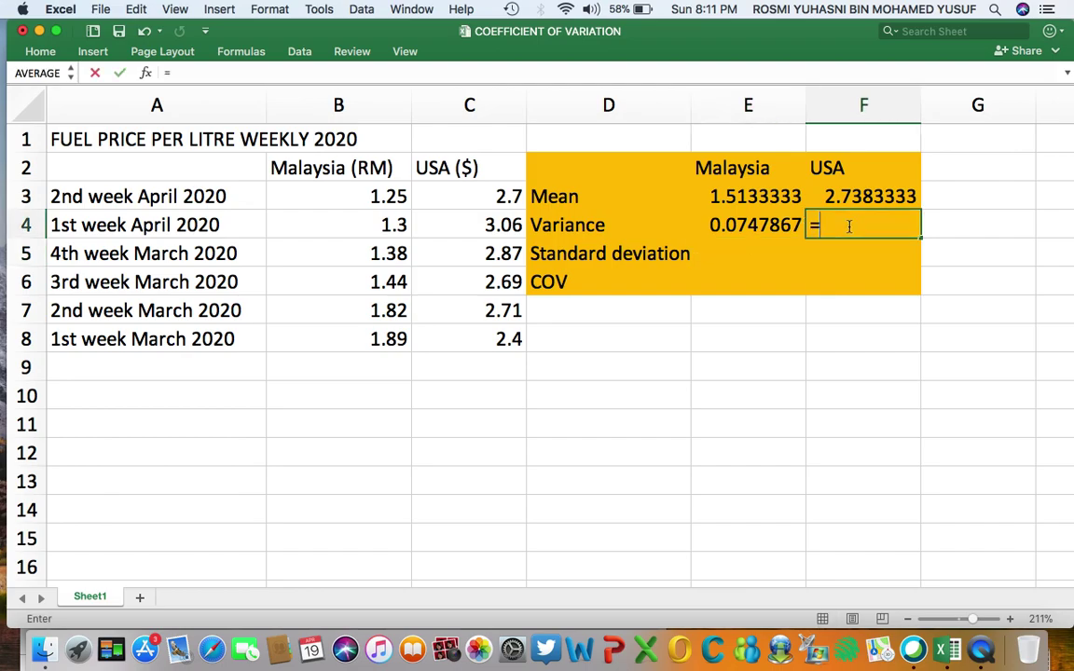
pyautogui.write('VAR')
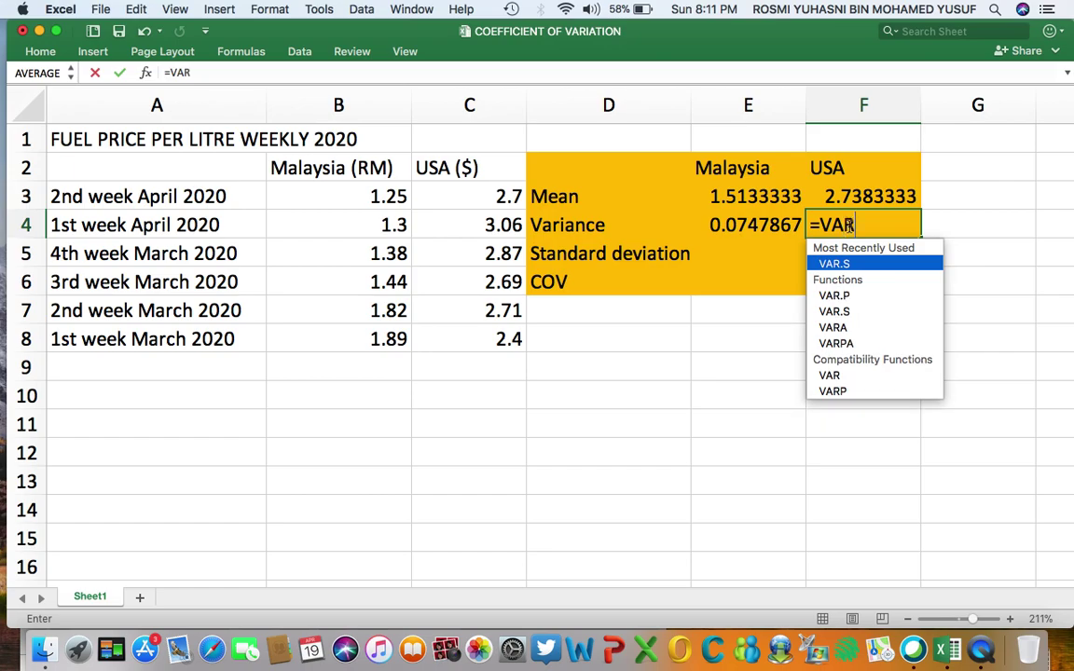
pyautogui.doubleClick(852, 265)
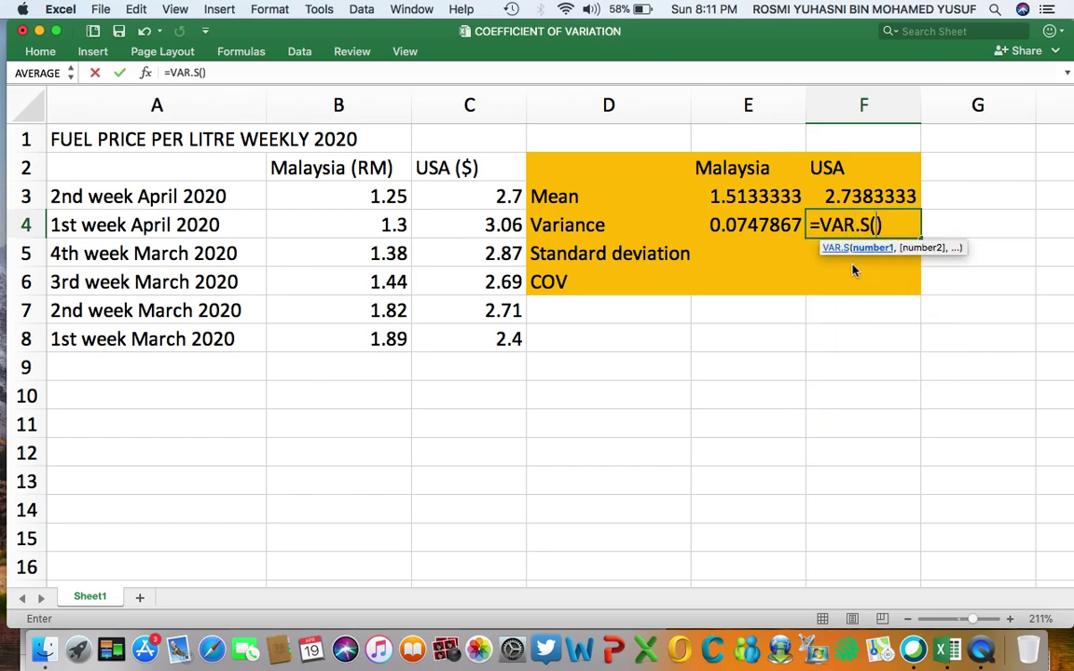
pyautogui.moveTo(478, 198); pyautogui.dragTo(477, 344)
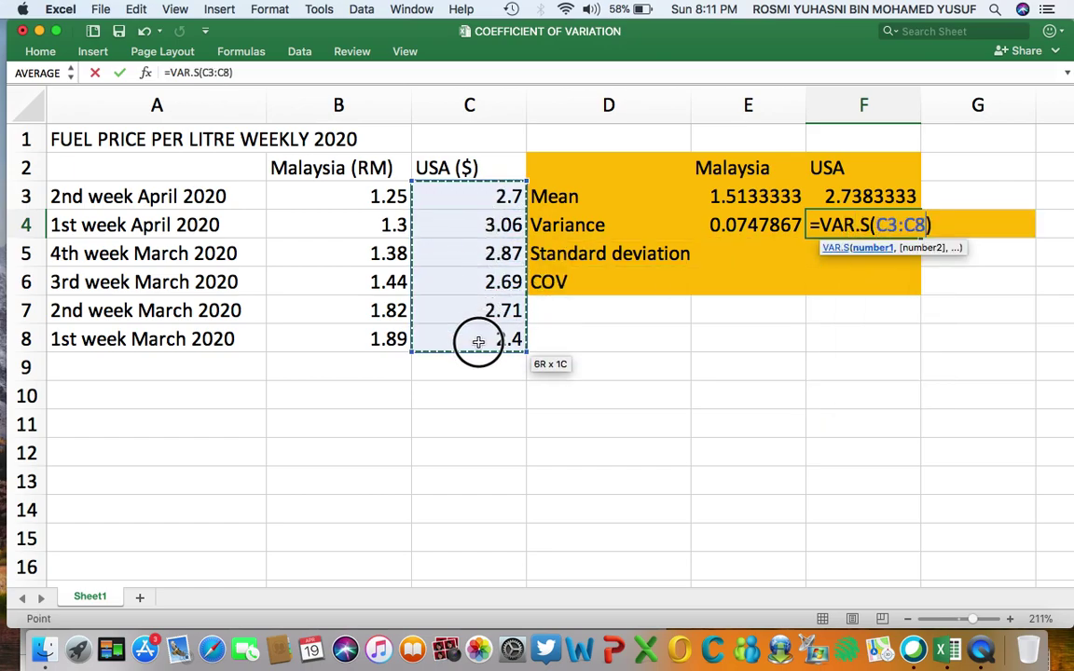
pyautogui.press('Return')
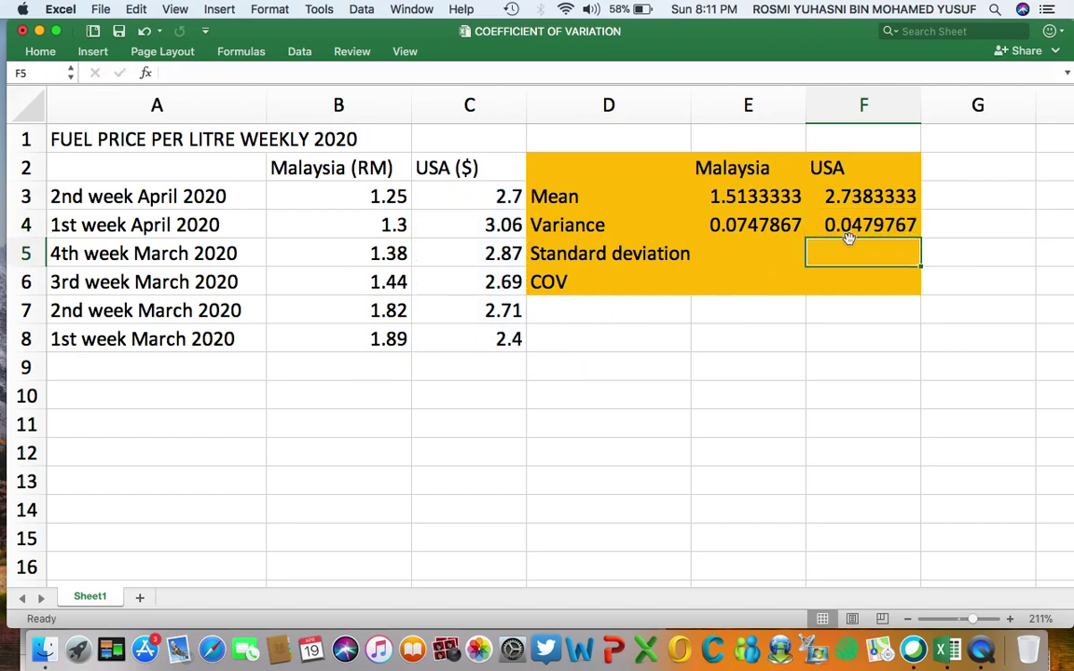
# Calculate the sample standard deviation of the Malaysian prices in cell E5 with STDEV.S over B3:B8.
pyautogui.click(722, 257)
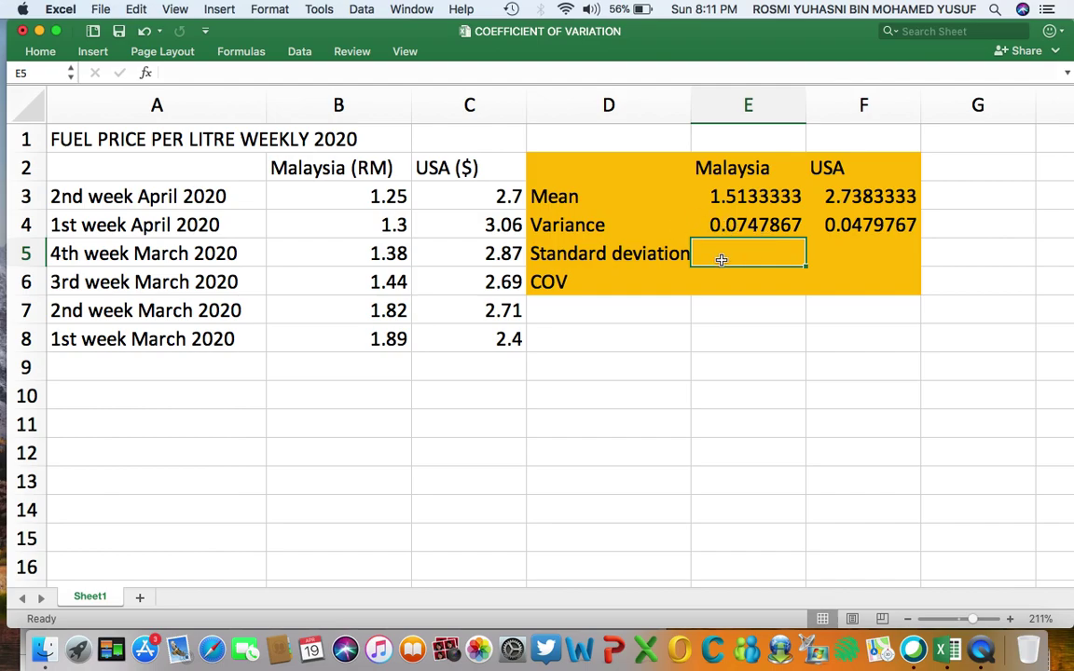
pyautogui.write('=')
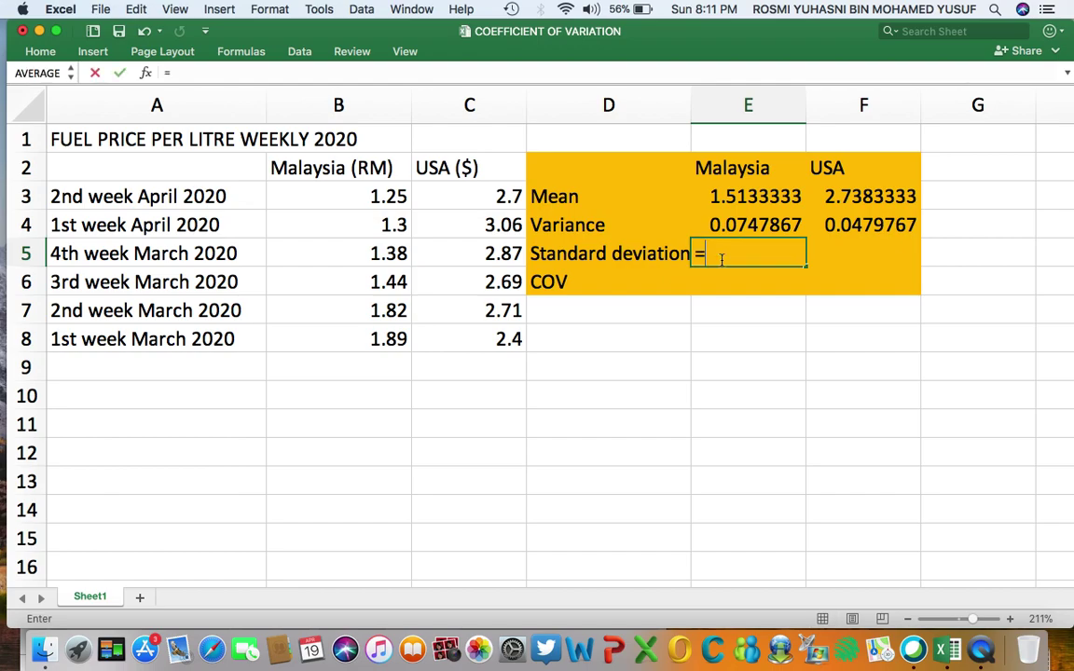
pyautogui.write('STD')
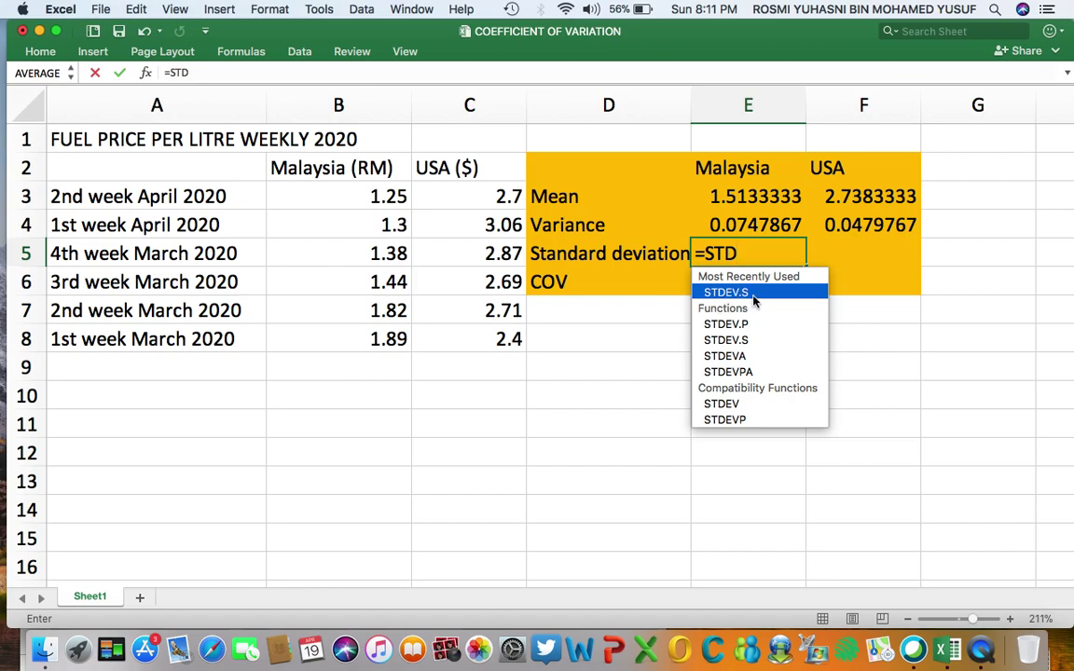
pyautogui.doubleClick(748, 300)
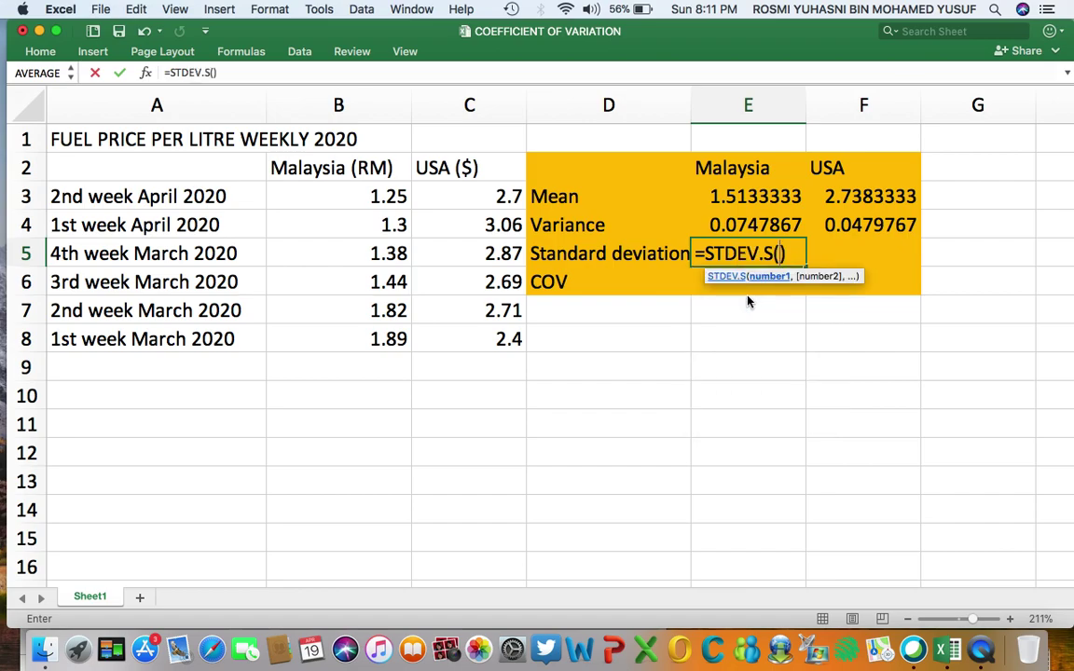
pyautogui.click(378, 197)
pyautogui.moveTo(377, 198); pyautogui.dragTo(383, 340)
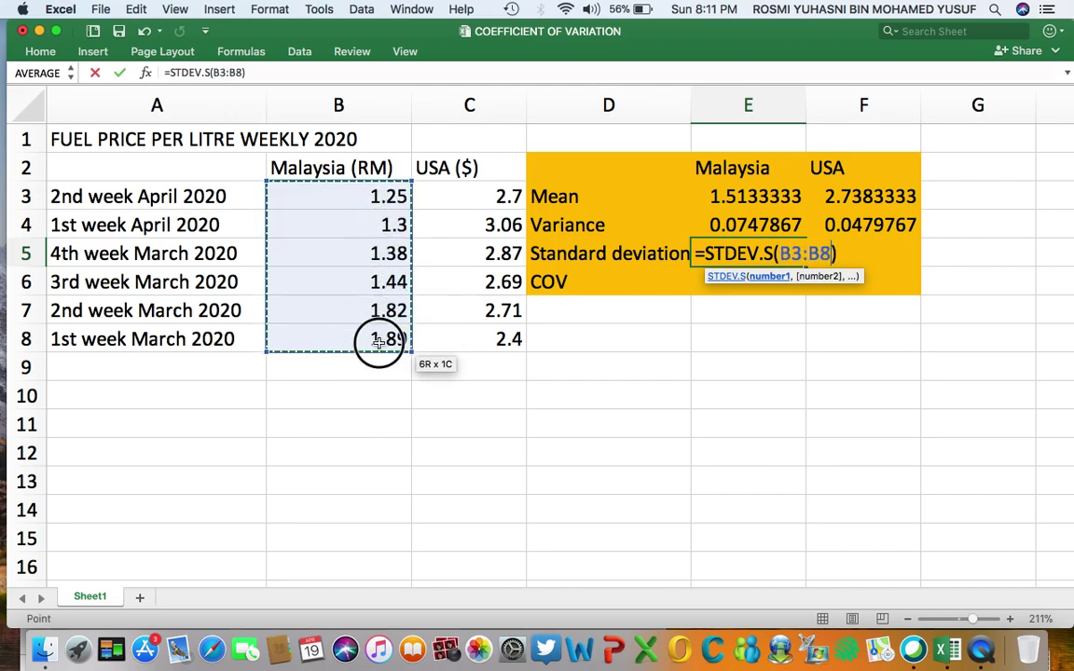
pyautogui.press('Return')
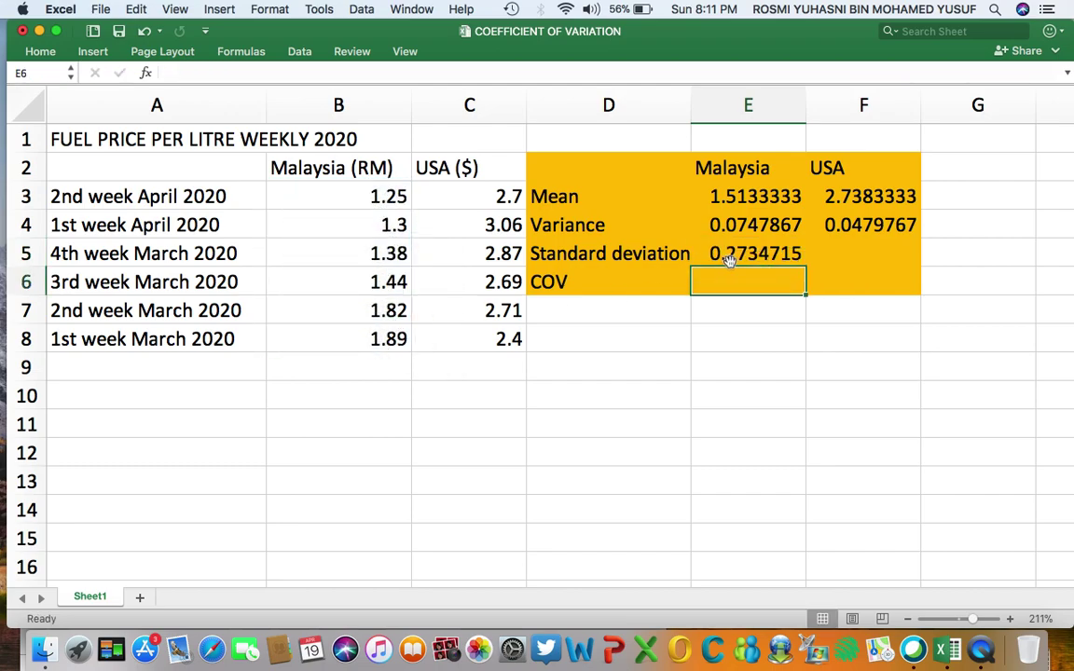
# Calculate the sample standard deviation of the USA prices in cell F5 with STDEV.S over C3:C8.
pyautogui.click(837, 256)
pyautogui.write('=STD')
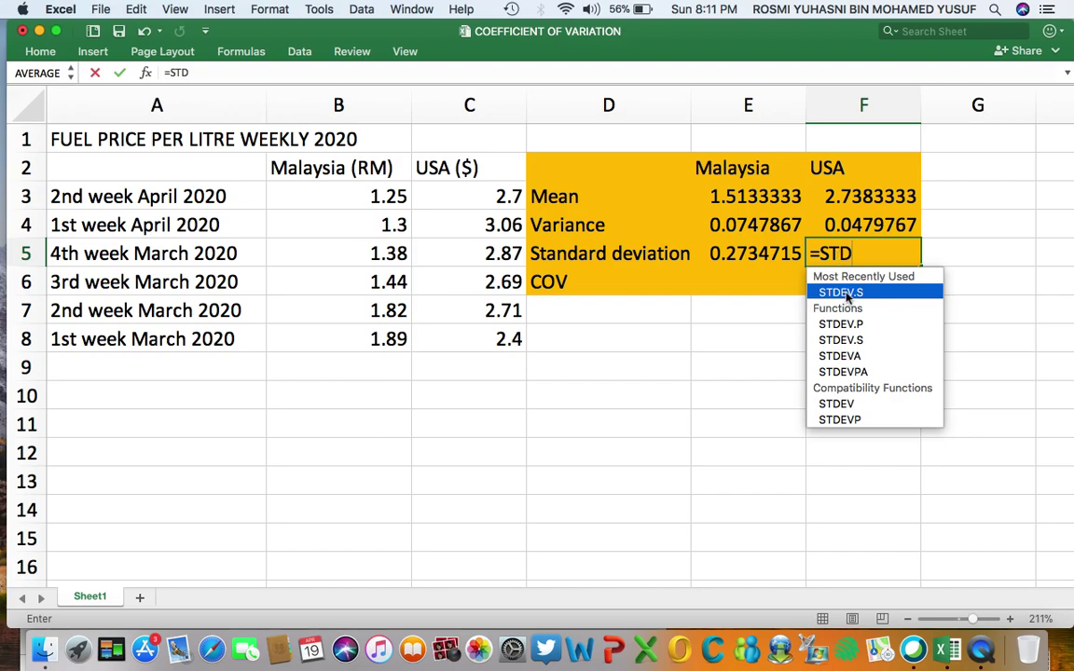
pyautogui.doubleClick(841, 291)
pyautogui.moveTo(446, 197); pyautogui.dragTo(459, 341)
pyautogui.press('Return')
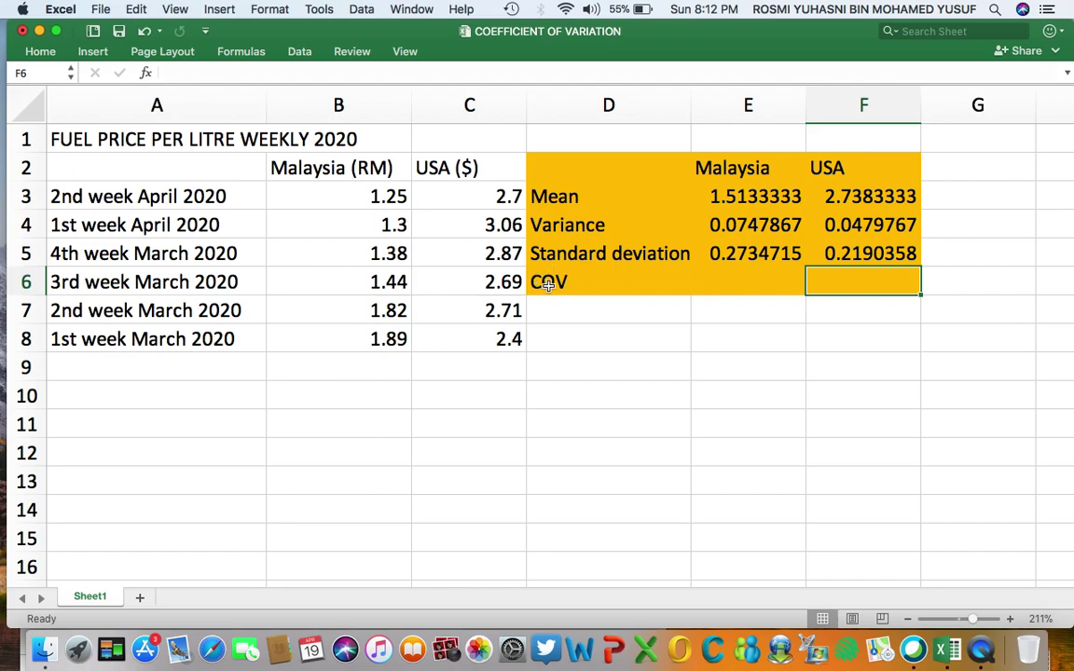
# Write the coefficient of variation formula note "Standard deviation/mean * 100%" in cell E10.
pyautogui.click(721, 285)
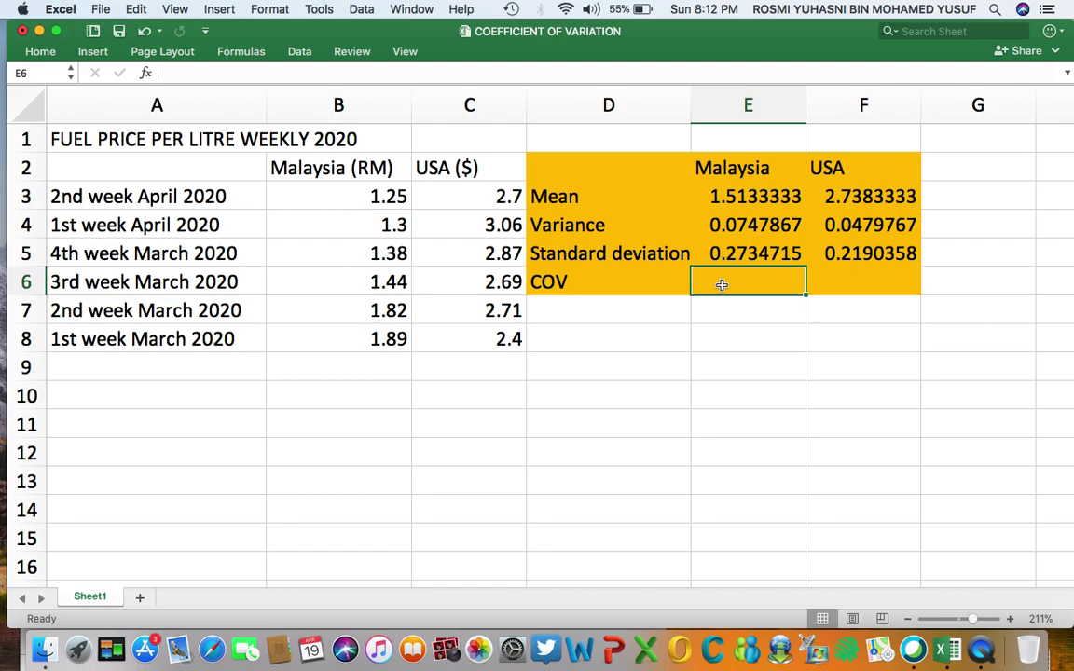
pyautogui.click(719, 393)
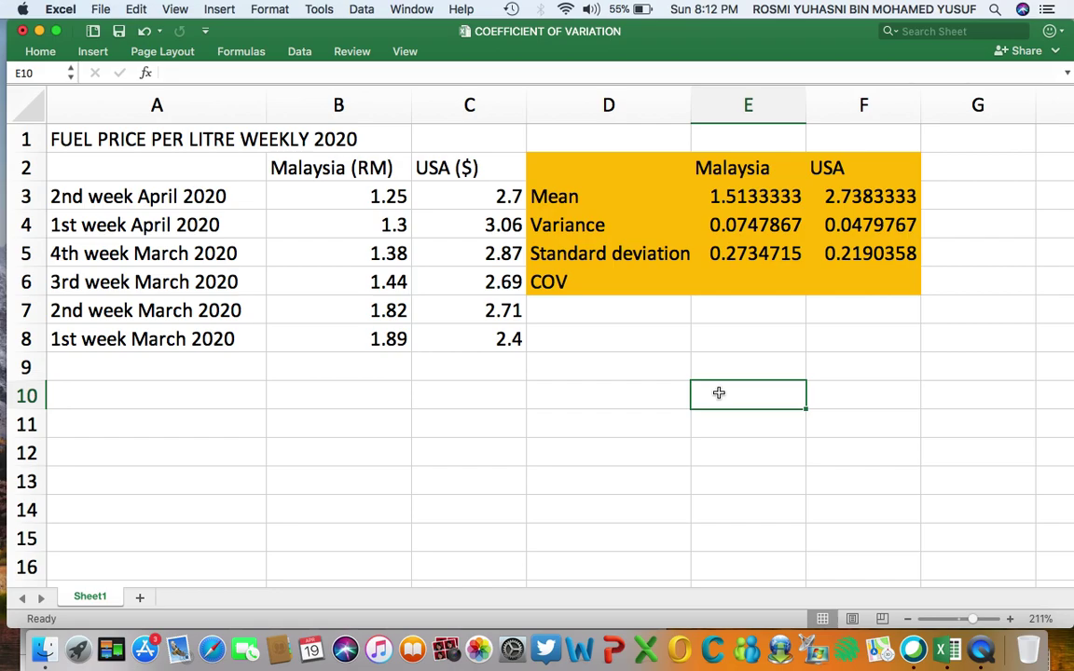
pyautogui.write('S')
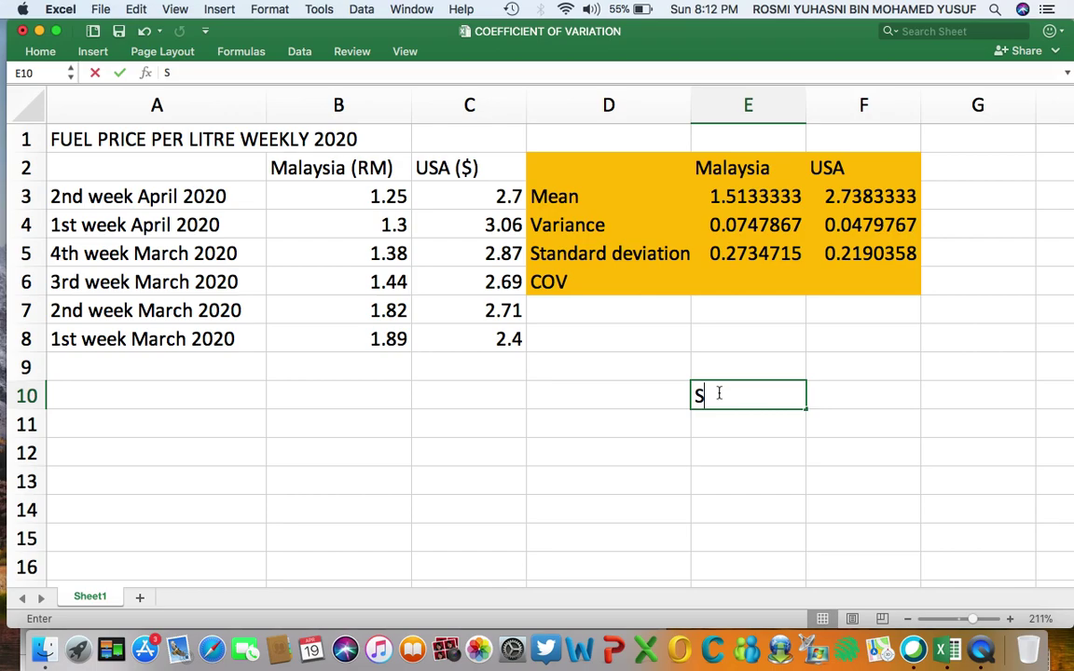
pyautogui.write('tandar')
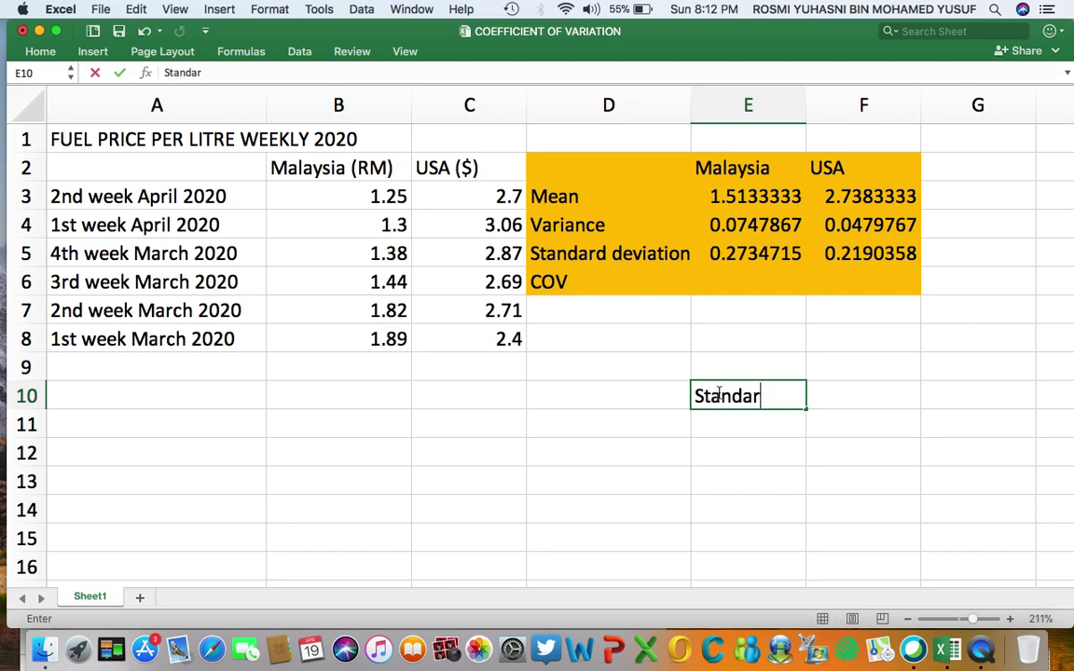
pyautogui.write('d deviation')
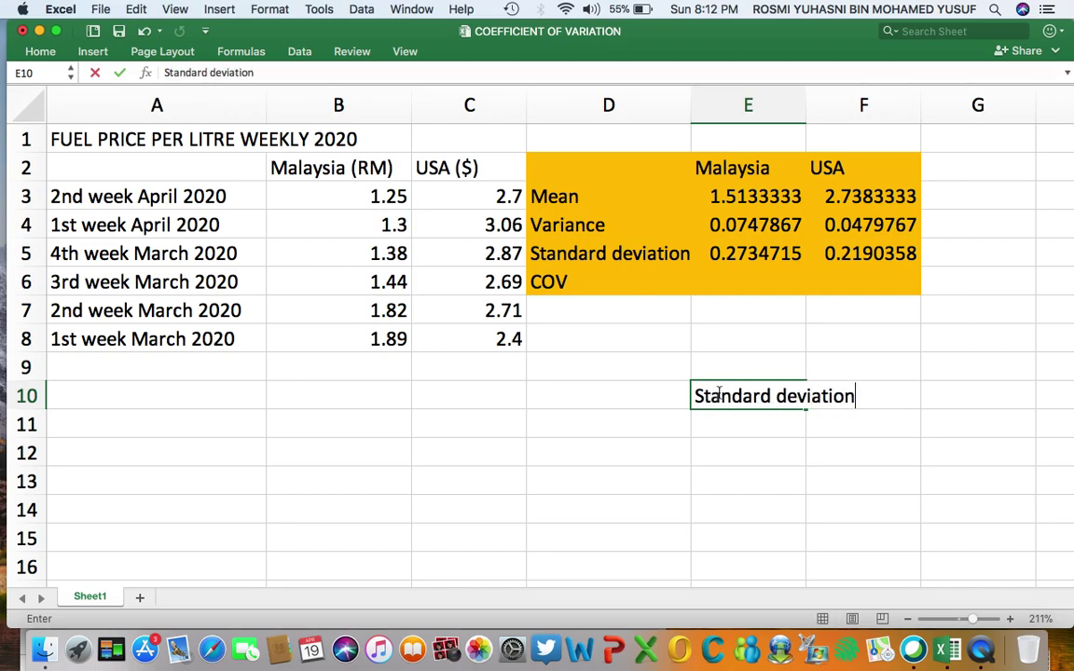
pyautogui.write('/mean')
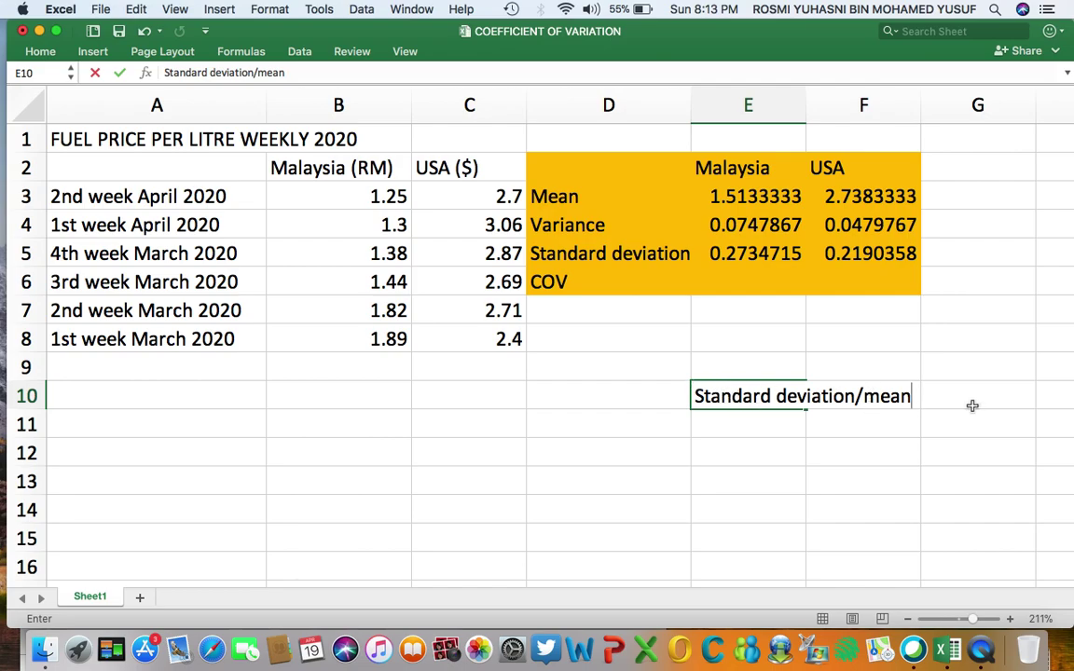
pyautogui.write('* 100%')
pyautogui.click(798, 542)
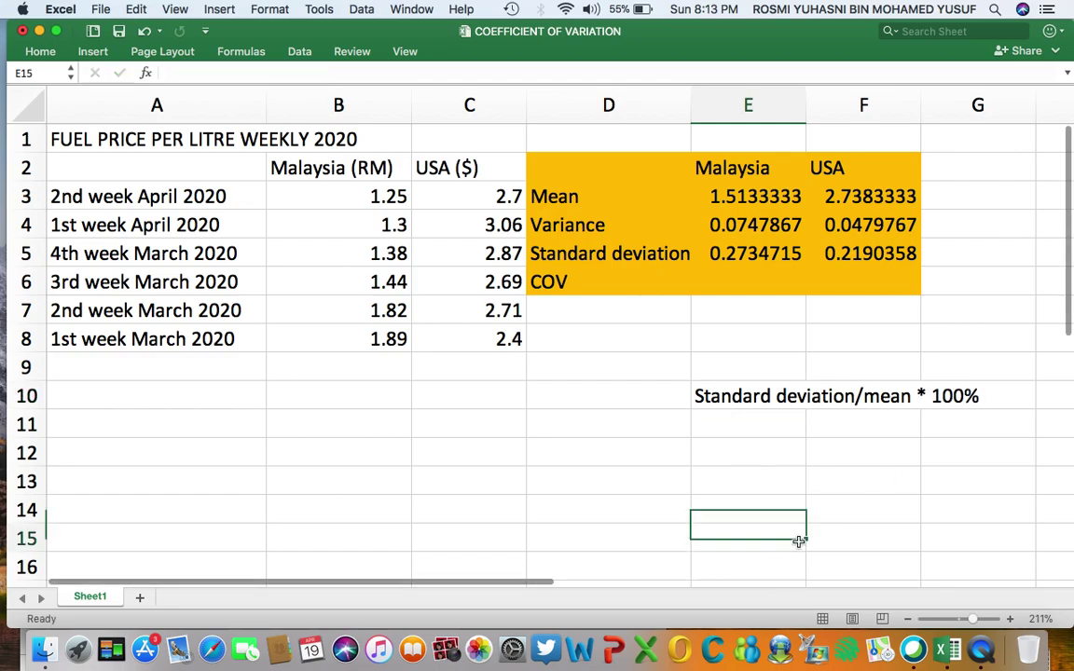
# Calculate the Malaysian coefficient of variation in cell E6 by dividing standard deviation E5 by mean E3.
pyautogui.click(735, 276)
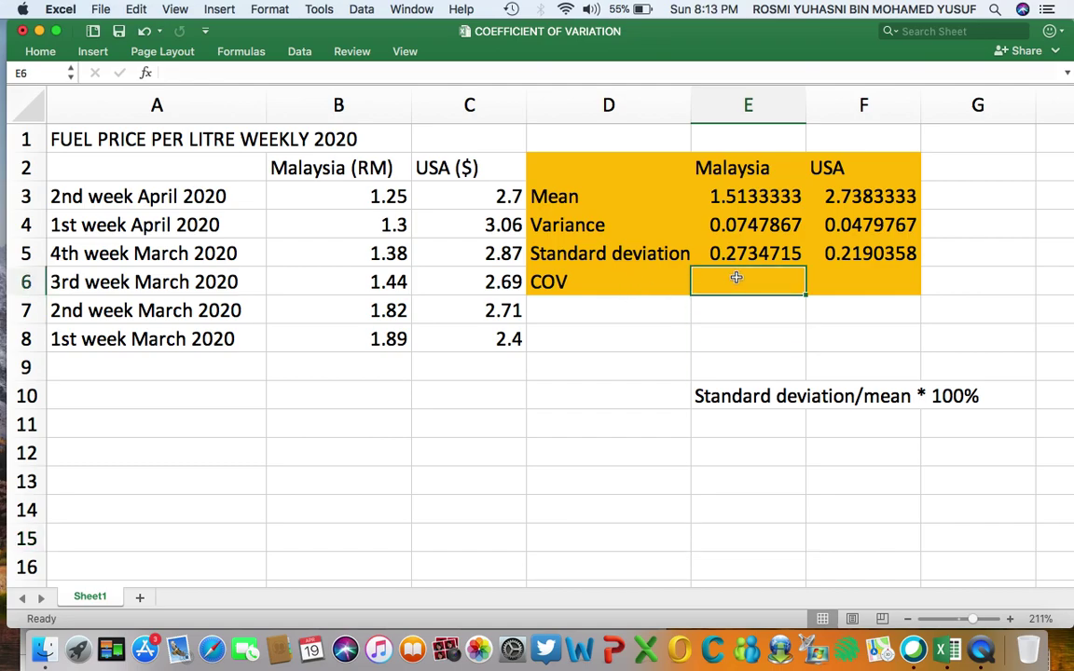
pyautogui.write('=')
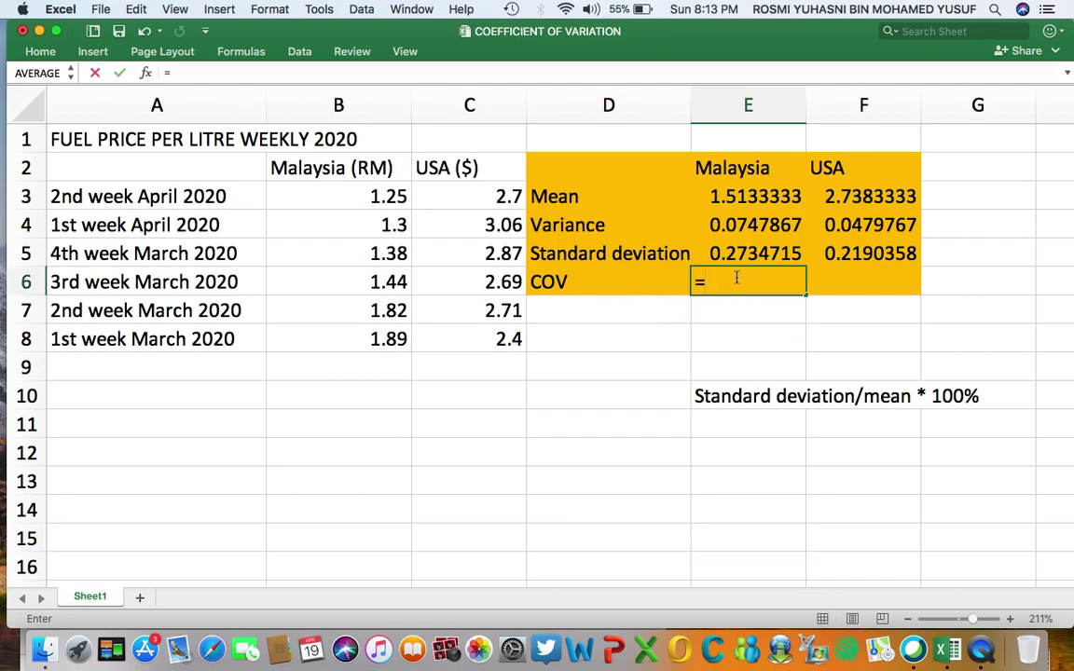
pyautogui.click(733, 254)
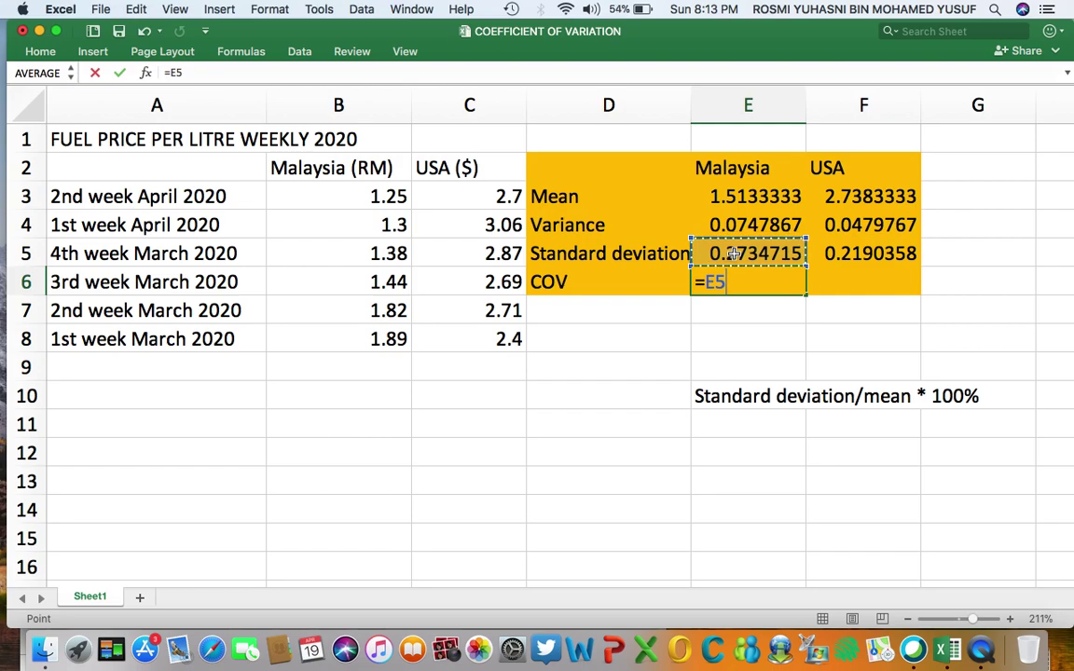
pyautogui.write('/')
pyautogui.click(747, 199)
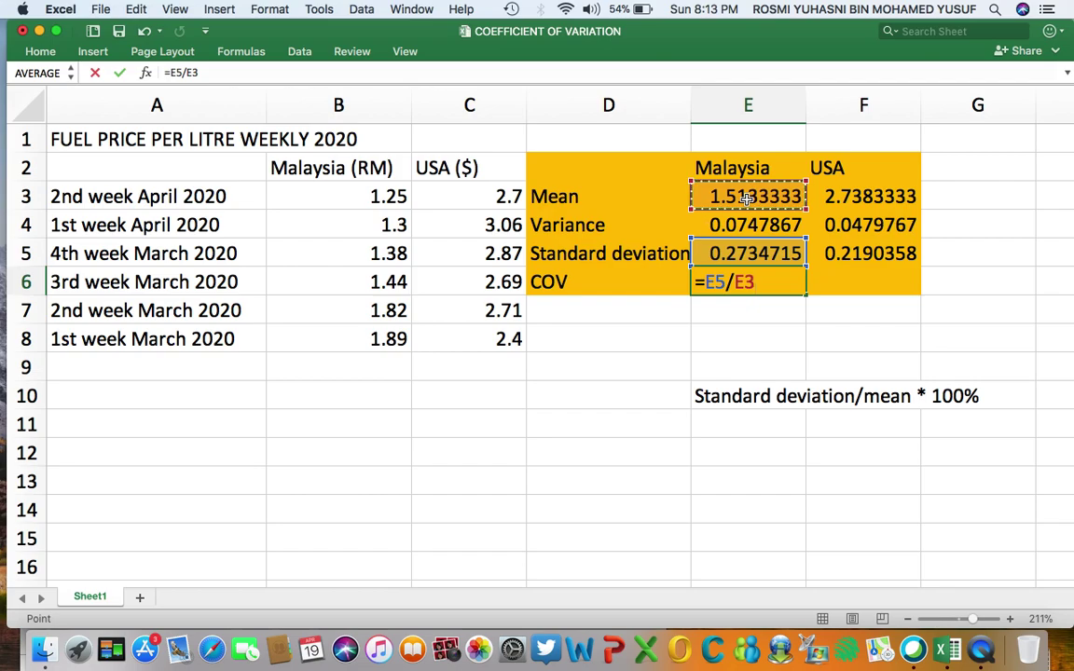
pyautogui.press('Return')
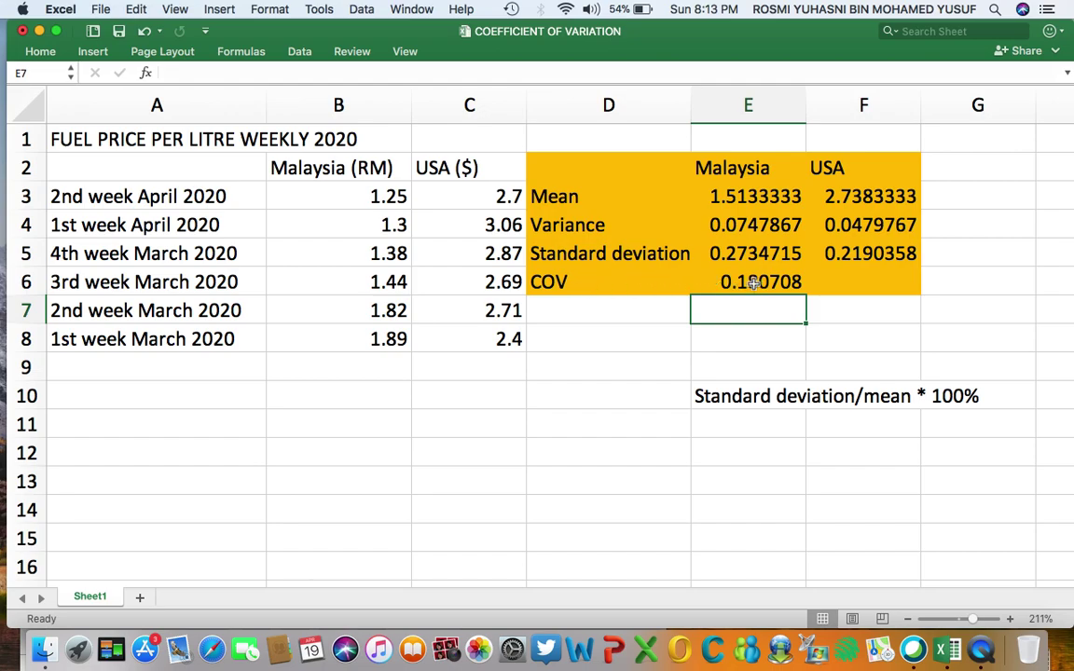
# Calculate the USA coefficient of variation in cell F6 by dividing standard deviation F5 by mean F3.
pyautogui.click(870, 282)
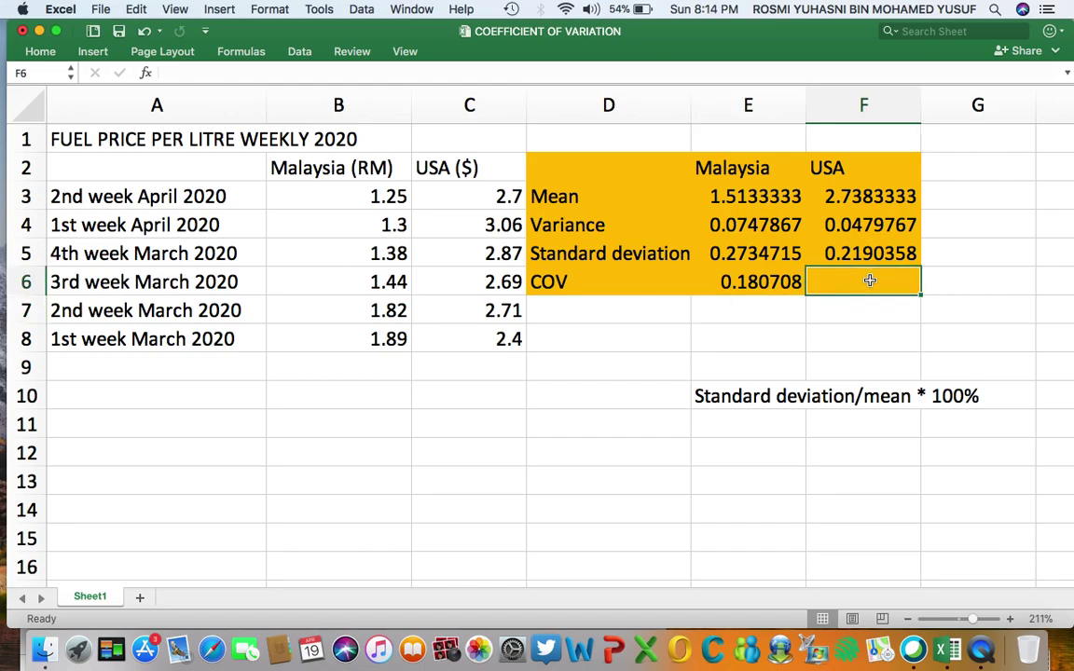
pyautogui.write('=')
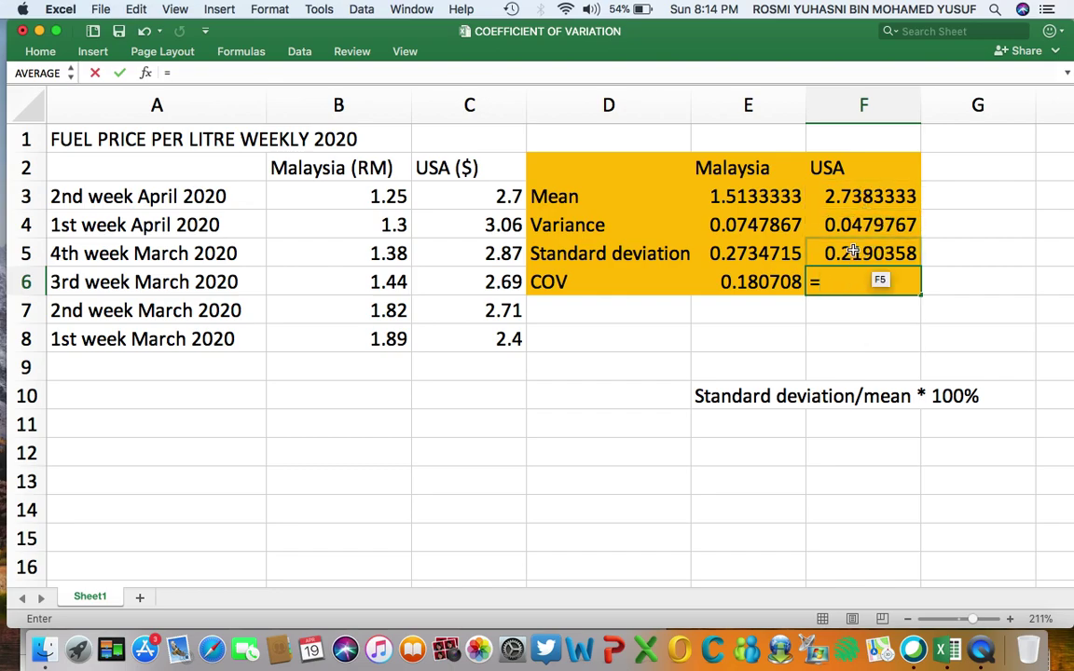
pyautogui.click(852, 253)
pyautogui.write('/')
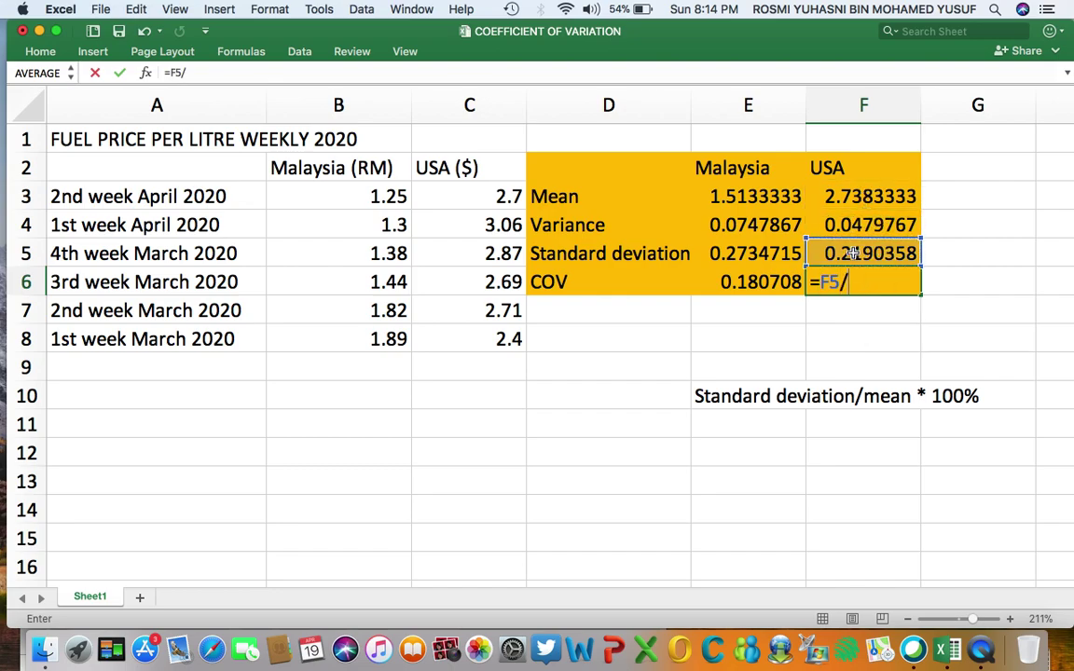
pyautogui.click(856, 205)
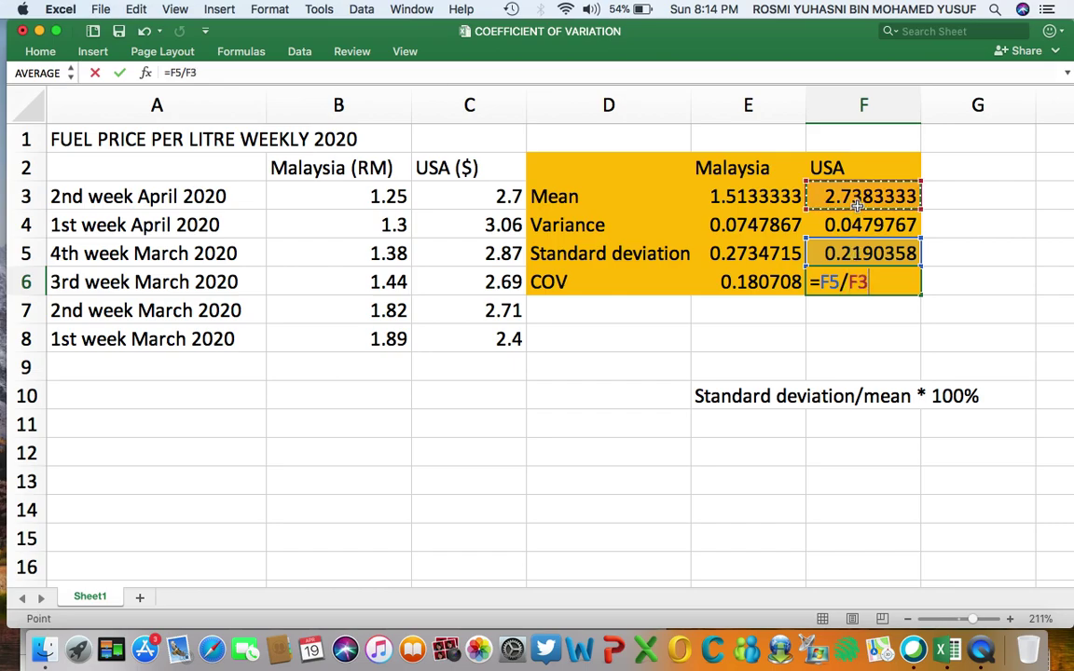
pyautogui.press('Return')
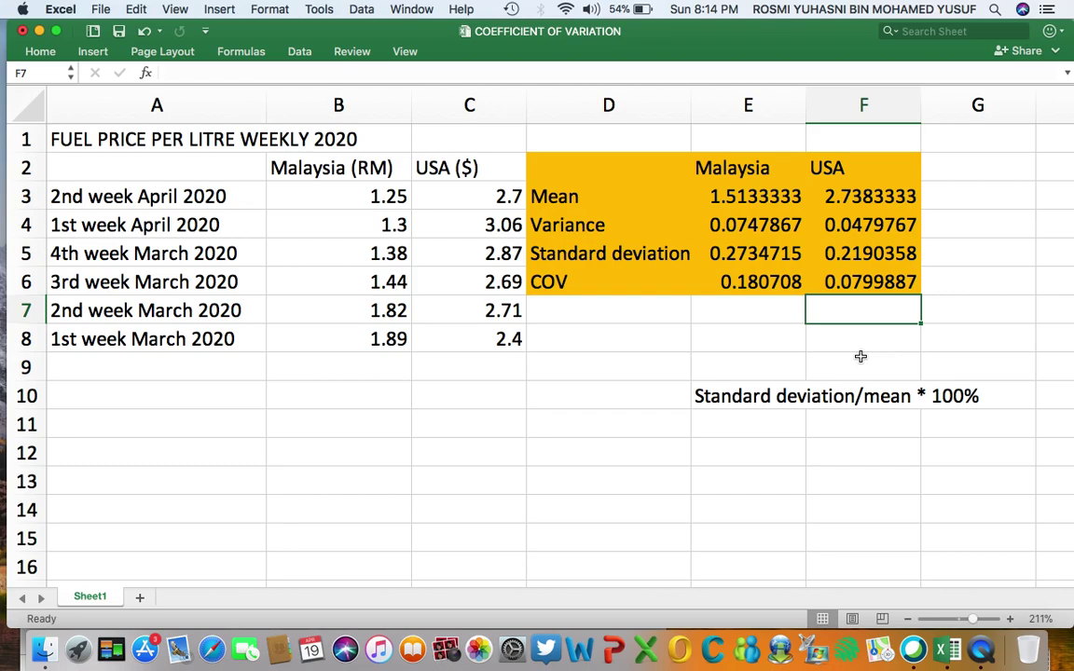
# Enter the coefficients as percentages below the COV row: 18% in E7 for Malaysia and 7% in F7 for the USA.
pyautogui.click(732, 315)
pyautogui.doubleClick(733, 315)
pyautogui.write('8%')
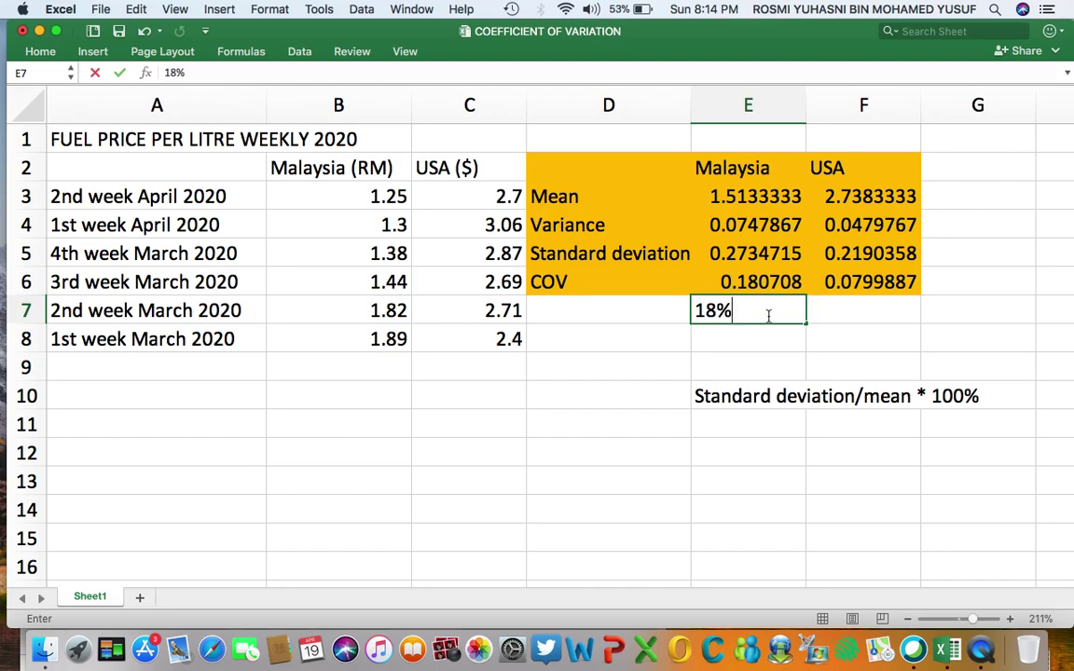
pyautogui.click(859, 319)
pyautogui.write('7%')
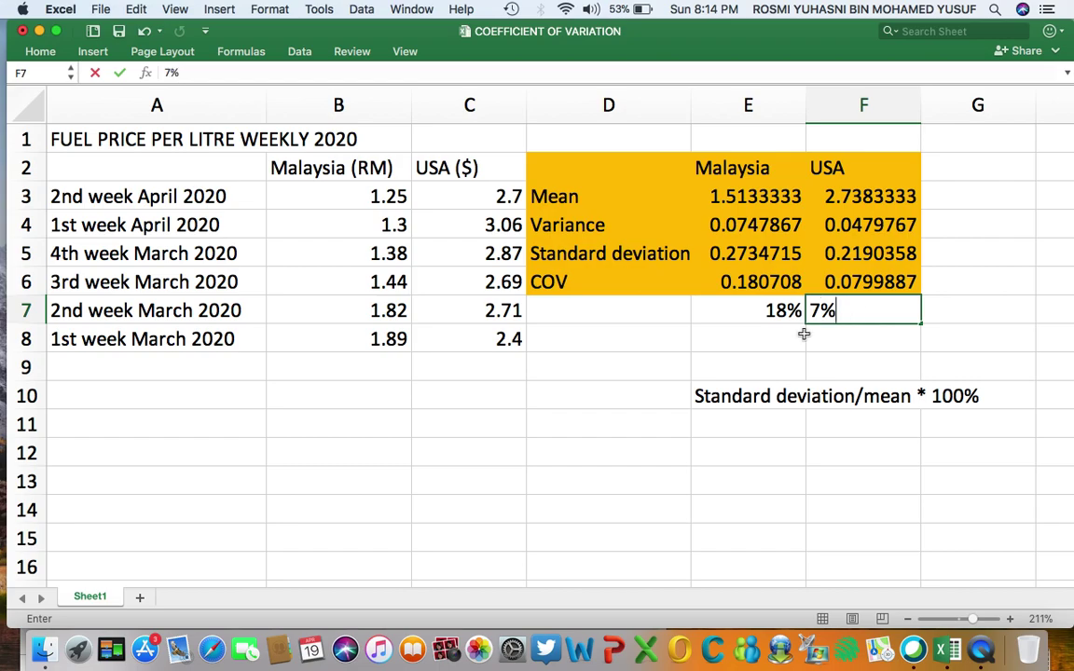
pyautogui.click(836, 364)
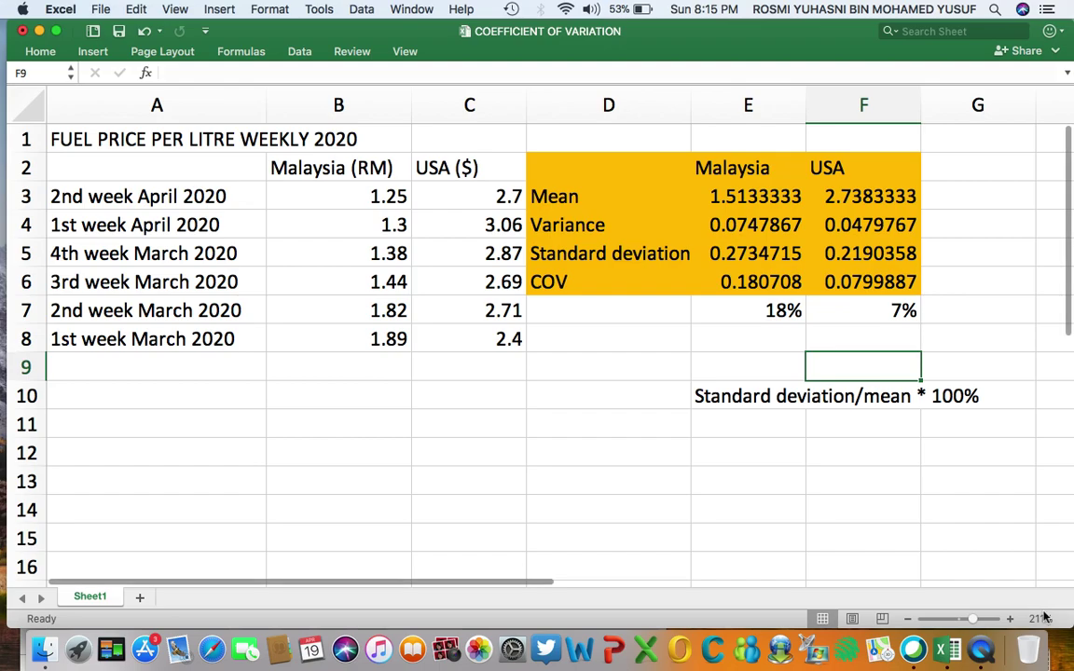
pyautogui.moveTo(596, 37); pyautogui.dragTo(664, 103)
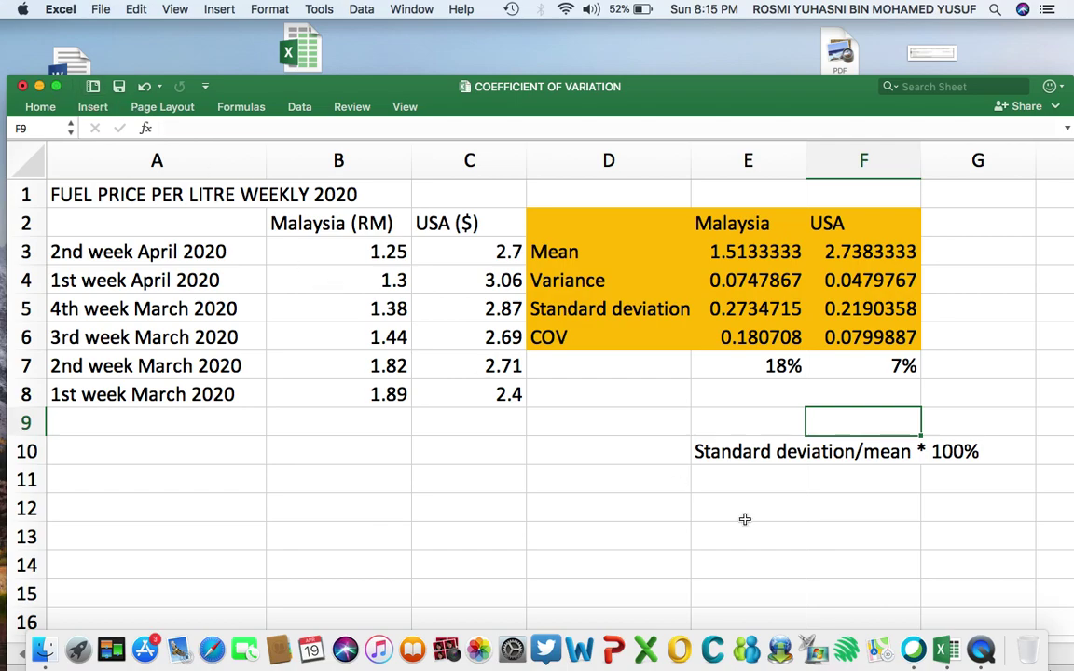
pyautogui.click(972, 627)
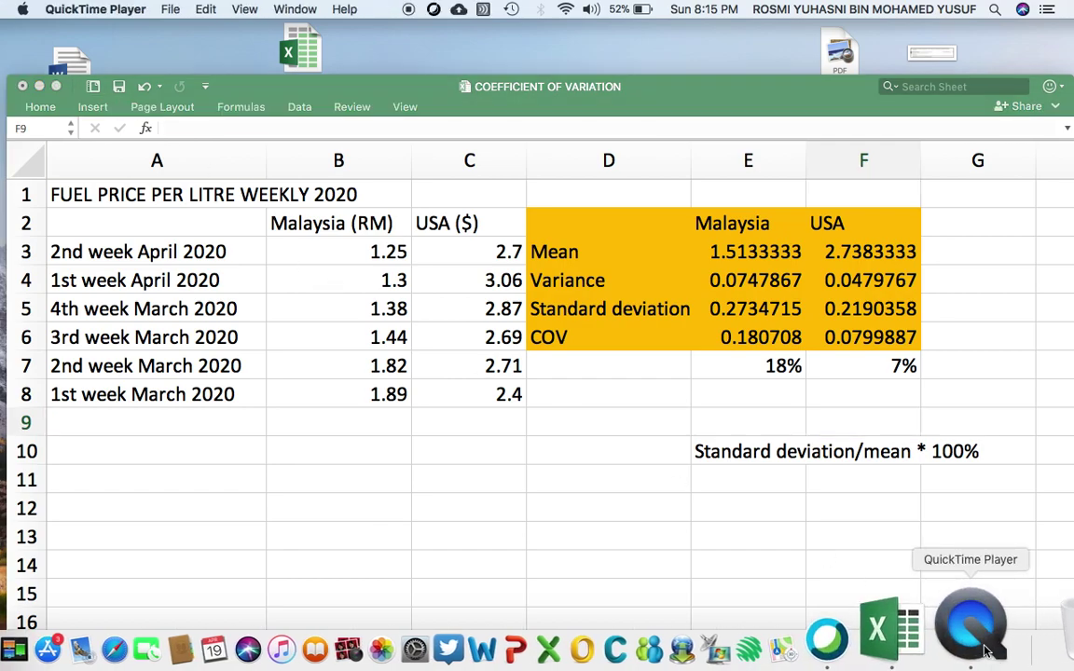